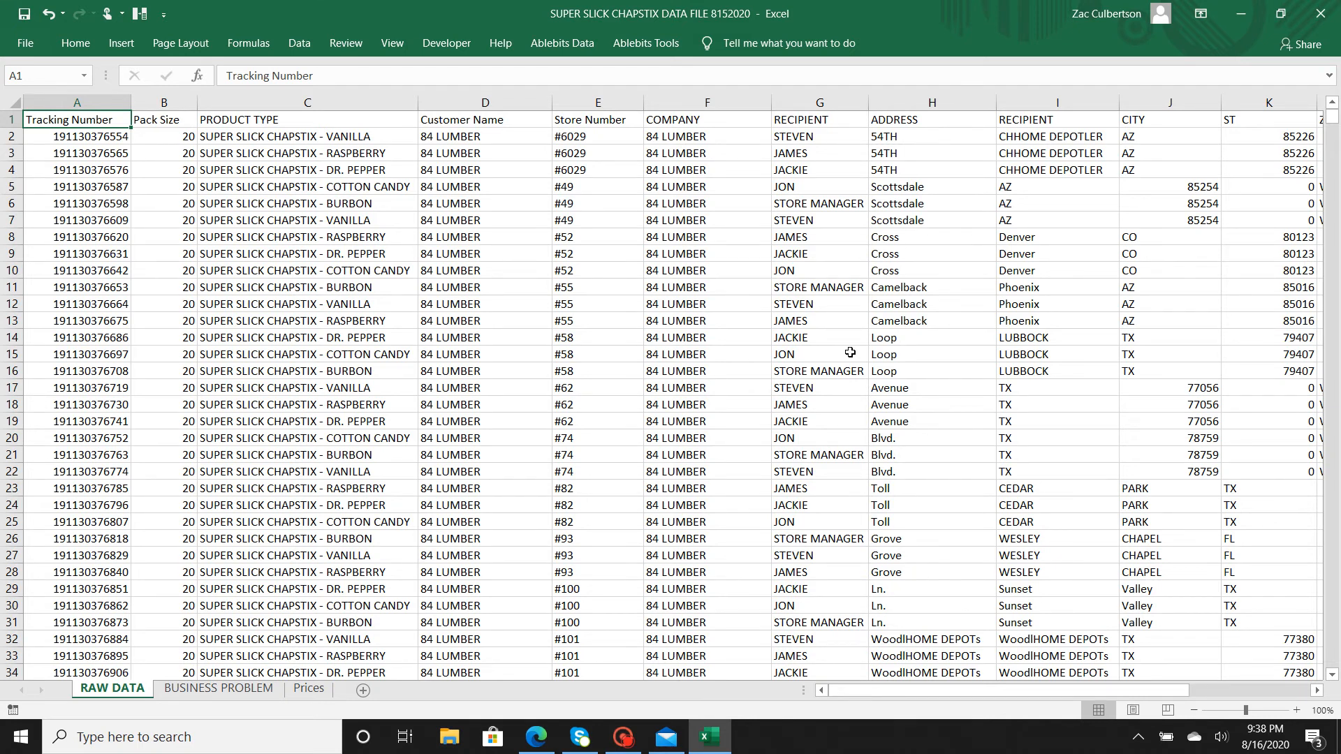
Step: Examine the Price Per Container, Order Per Store, Store Number and Total Sales columns, including the Total Sales formula in P2
scroll(850, 353, right, 5)
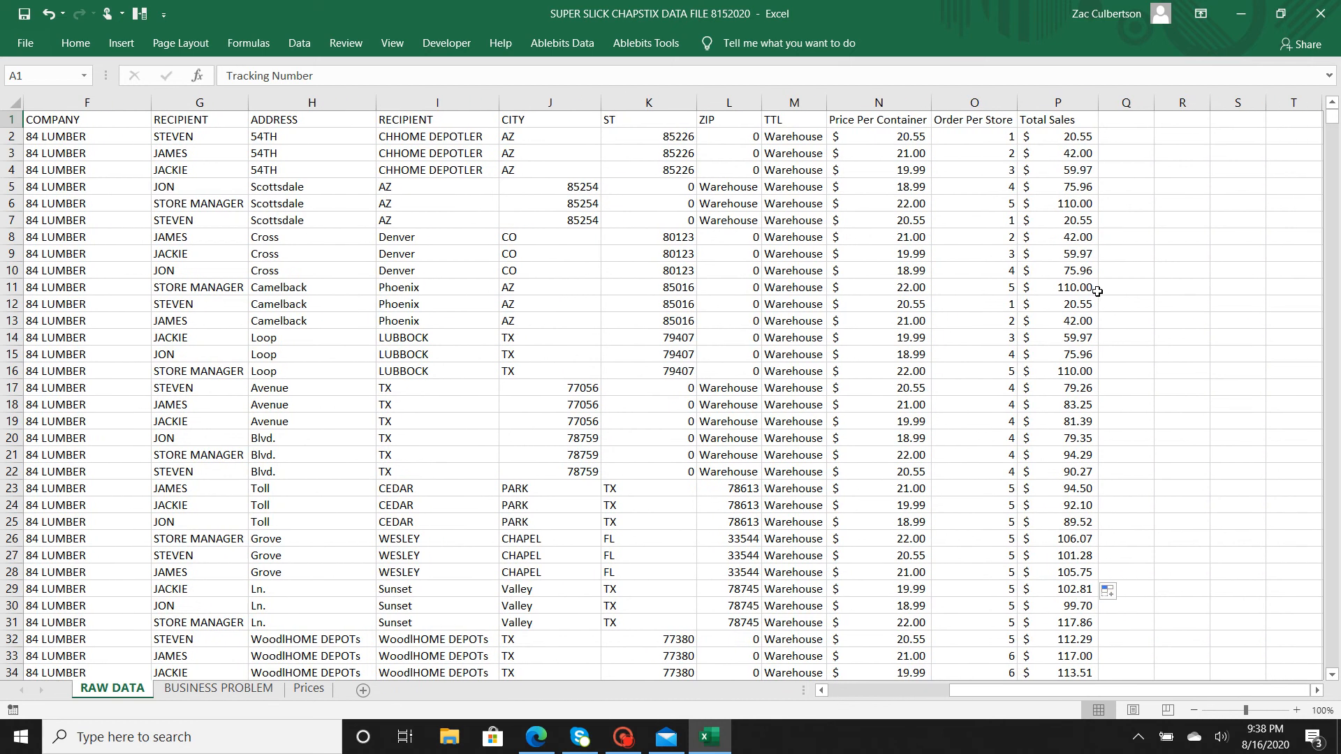
click(899, 139)
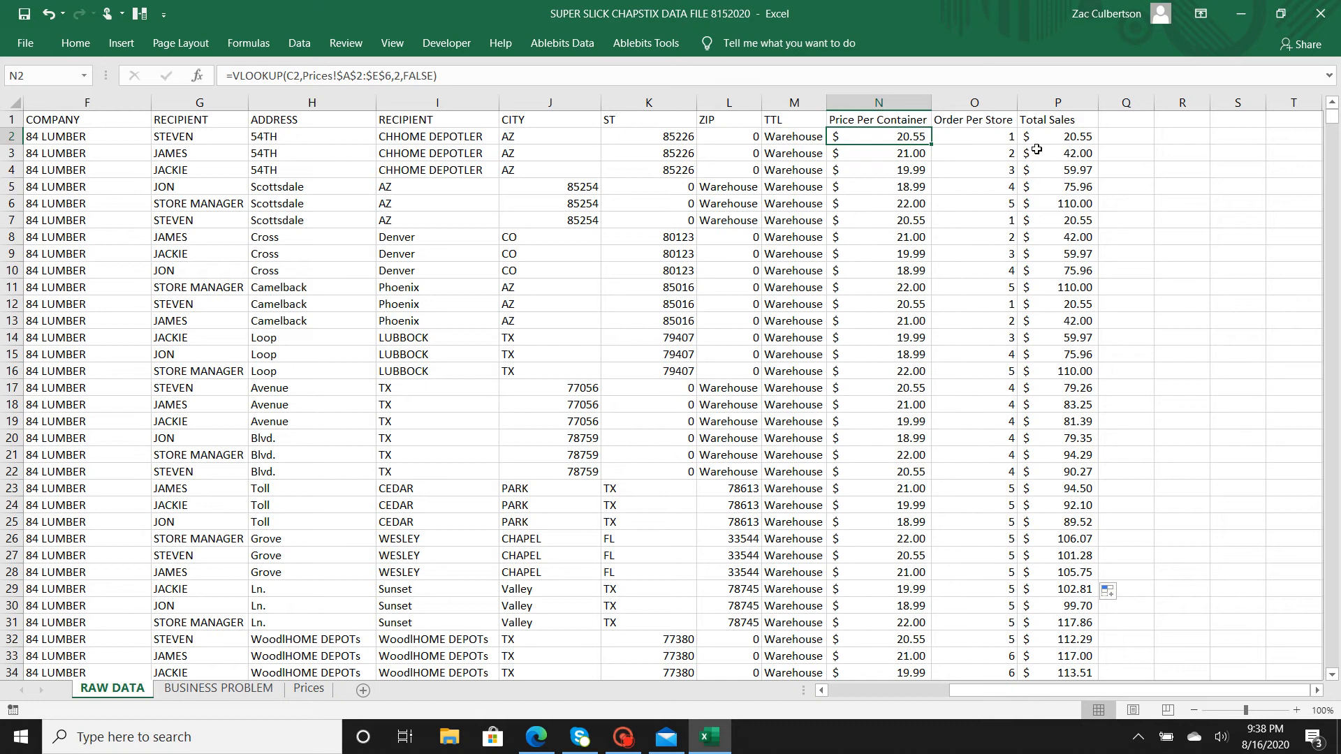
click(981, 134)
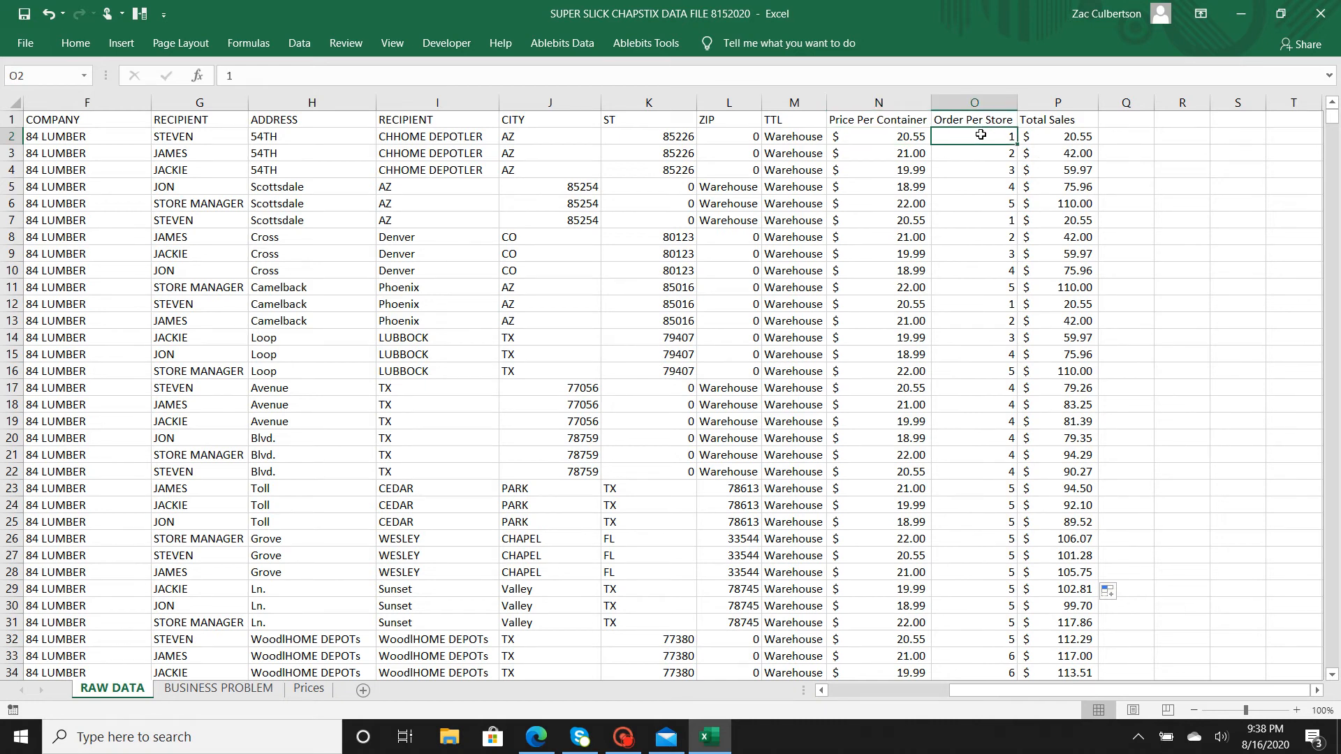
scroll(981, 135, left, 3)
scroll(981, 135, right, 1)
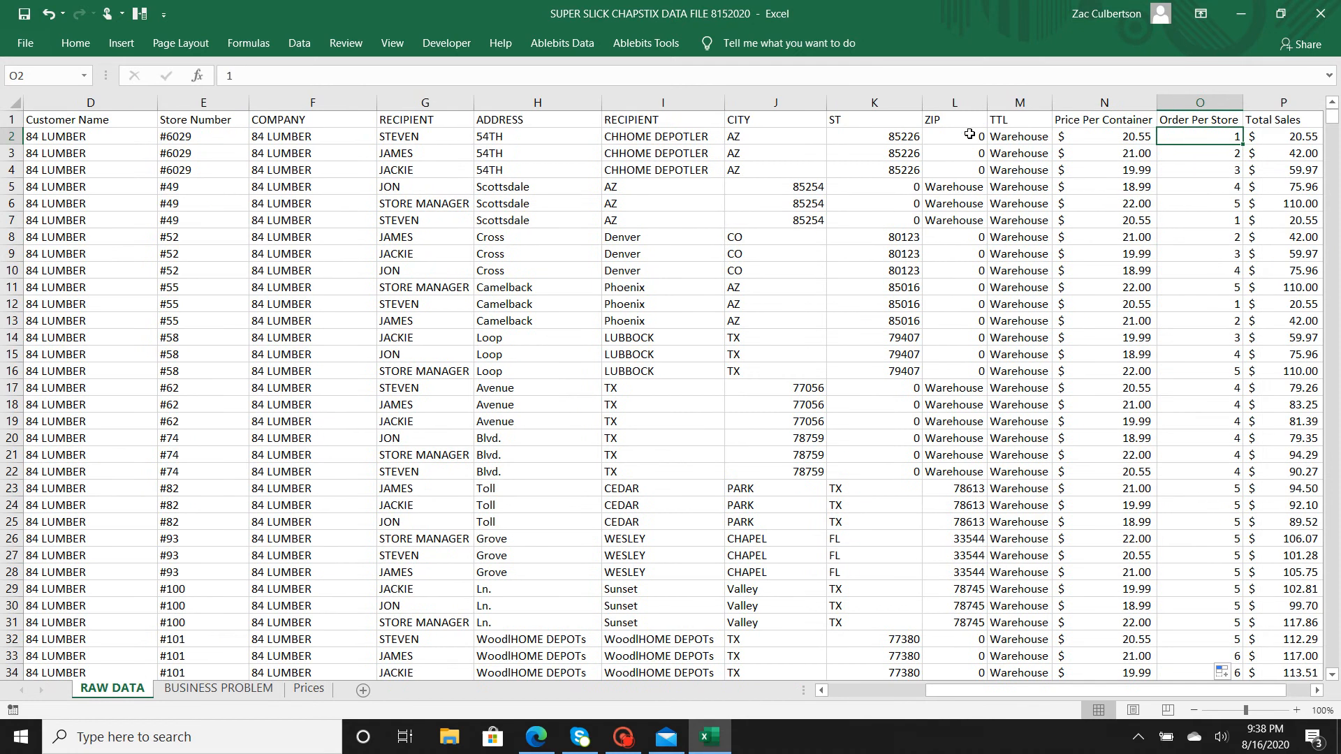
click(205, 142)
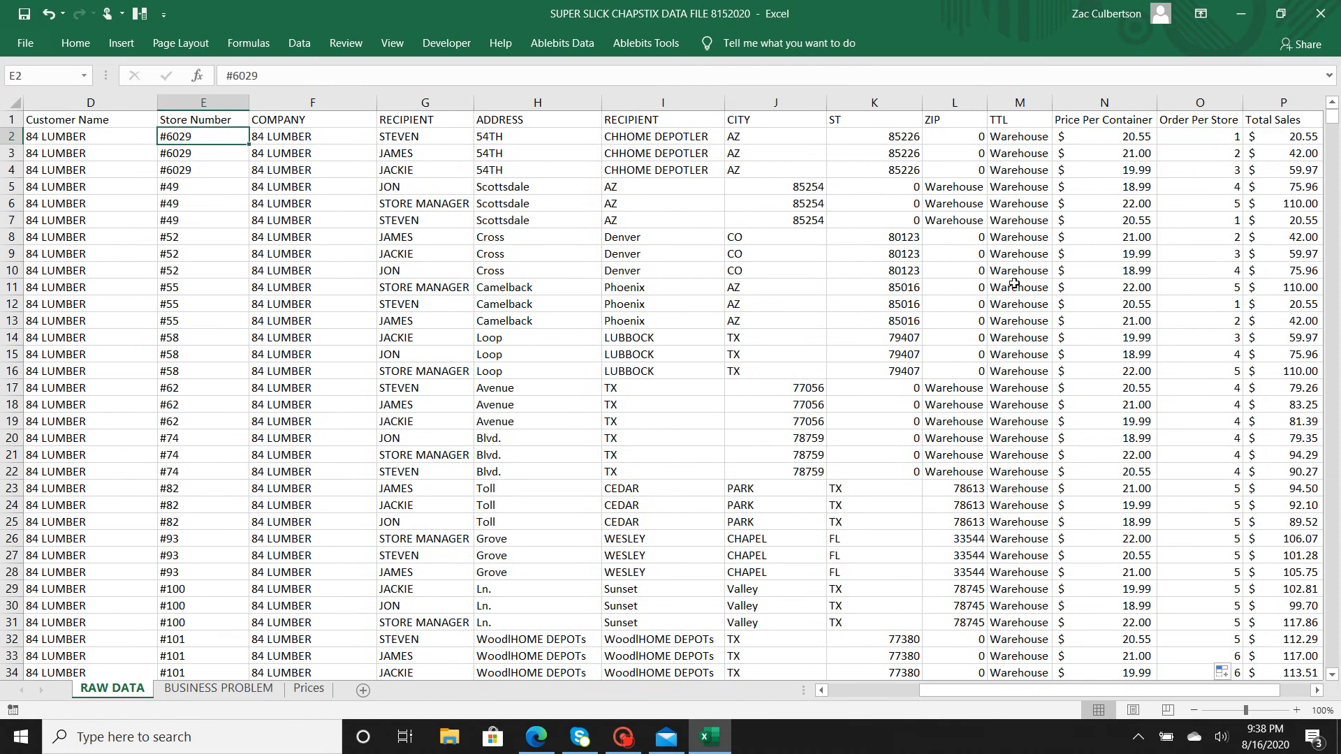
scroll(1015, 283, right, 2)
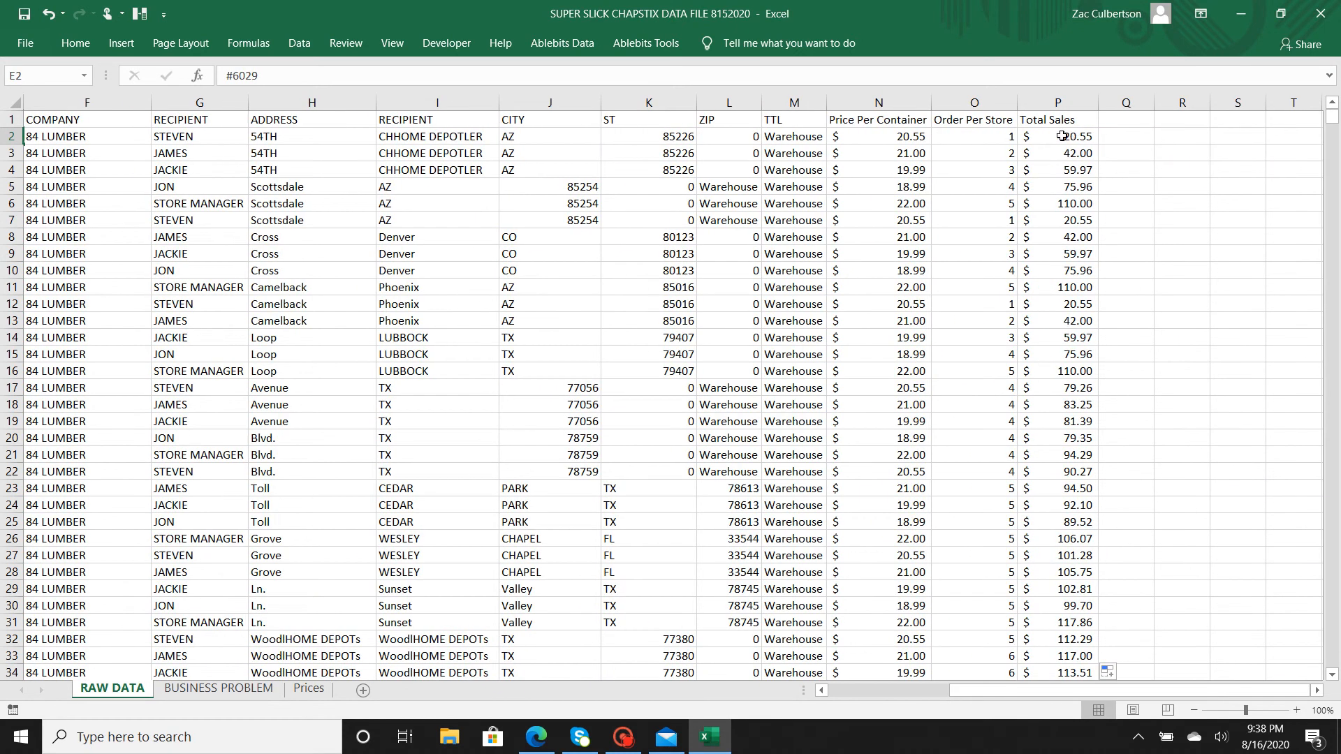
click(1062, 136)
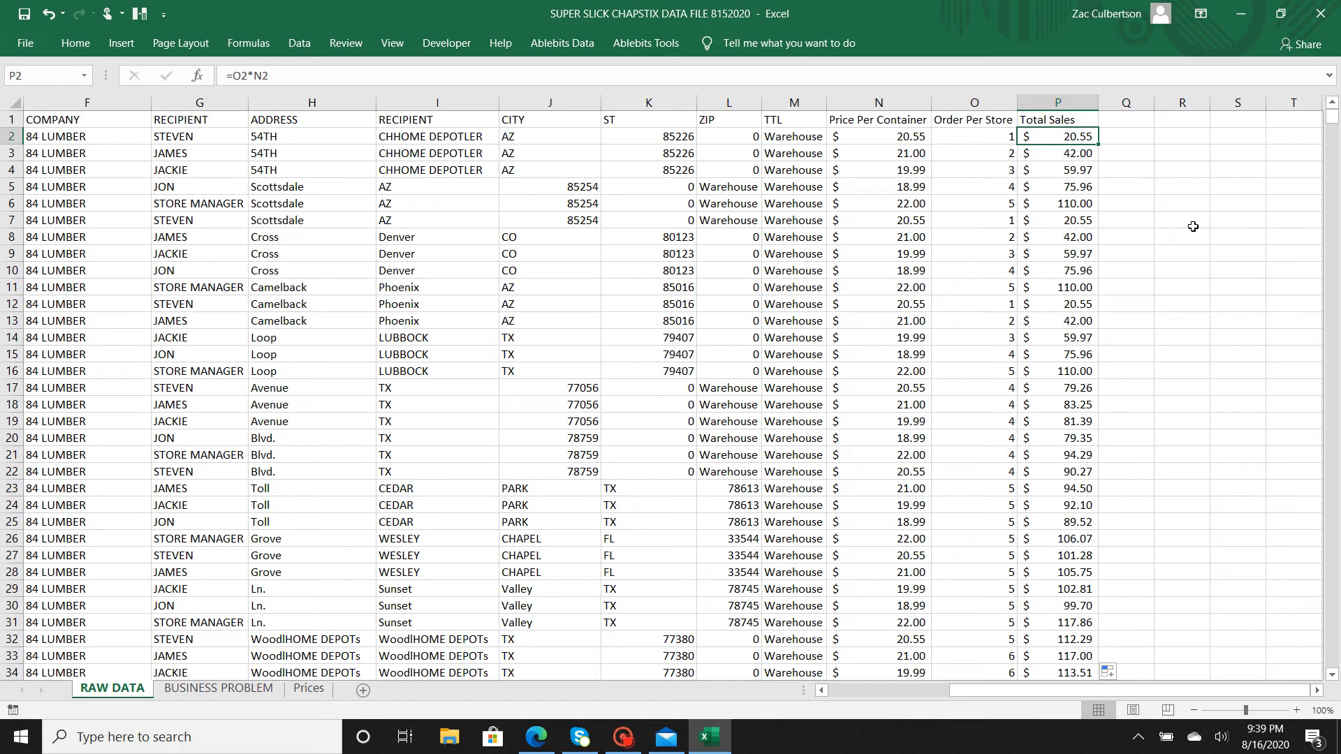
double_click(1076, 137)
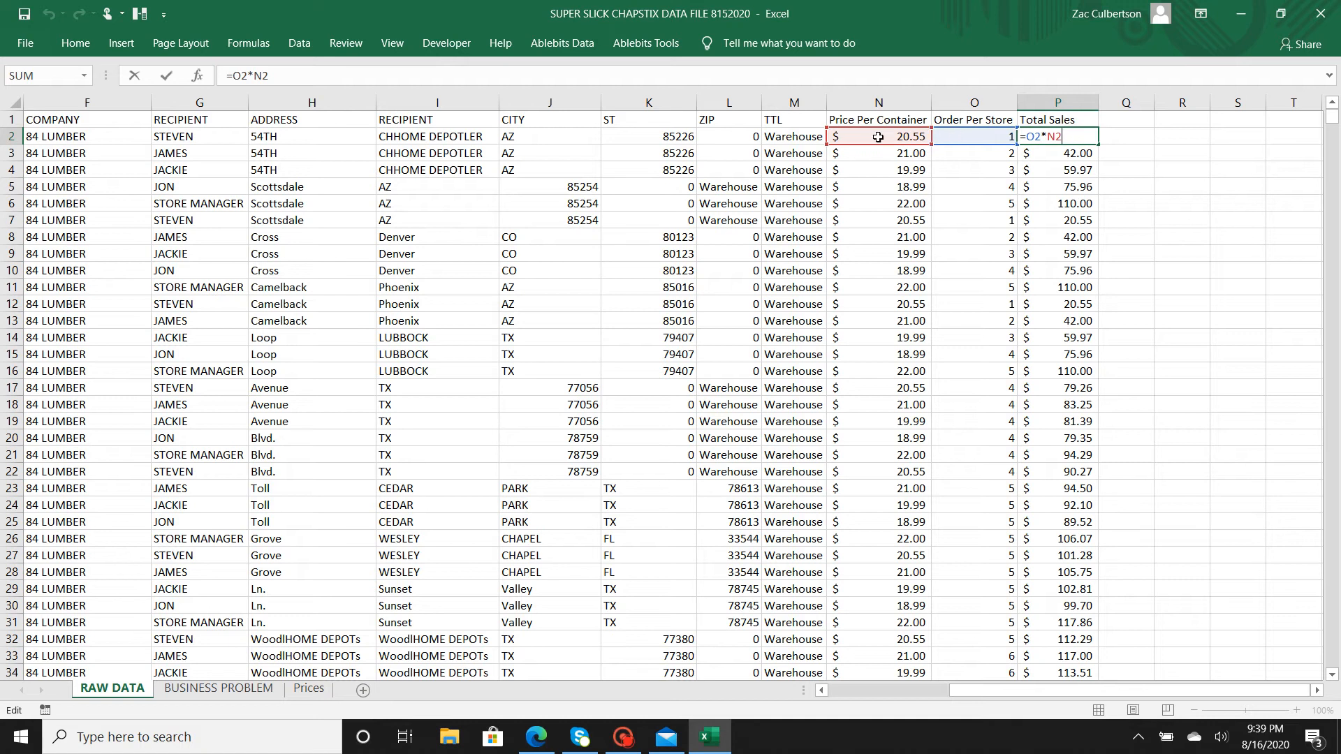
key(Return)
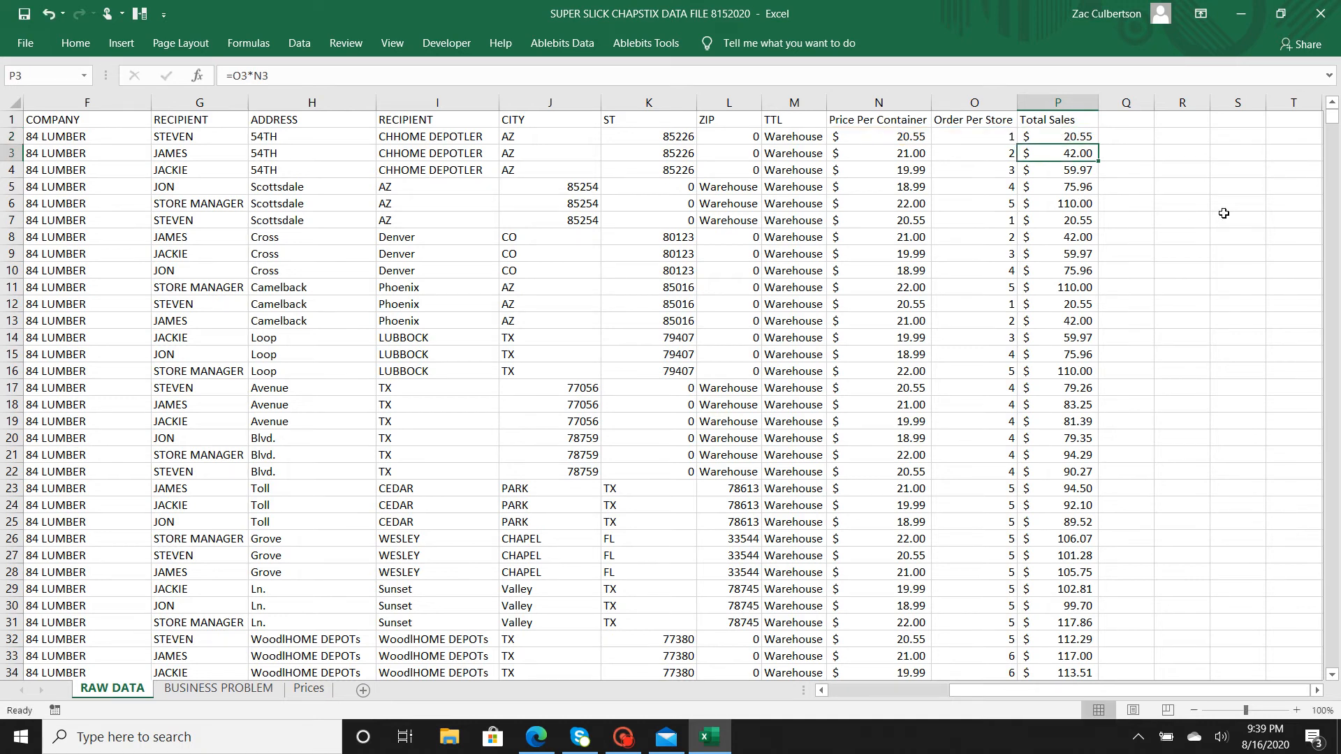
Step: Fill the Total Sales formula from P2 down the whole column and check it through the last data row
click(1079, 136)
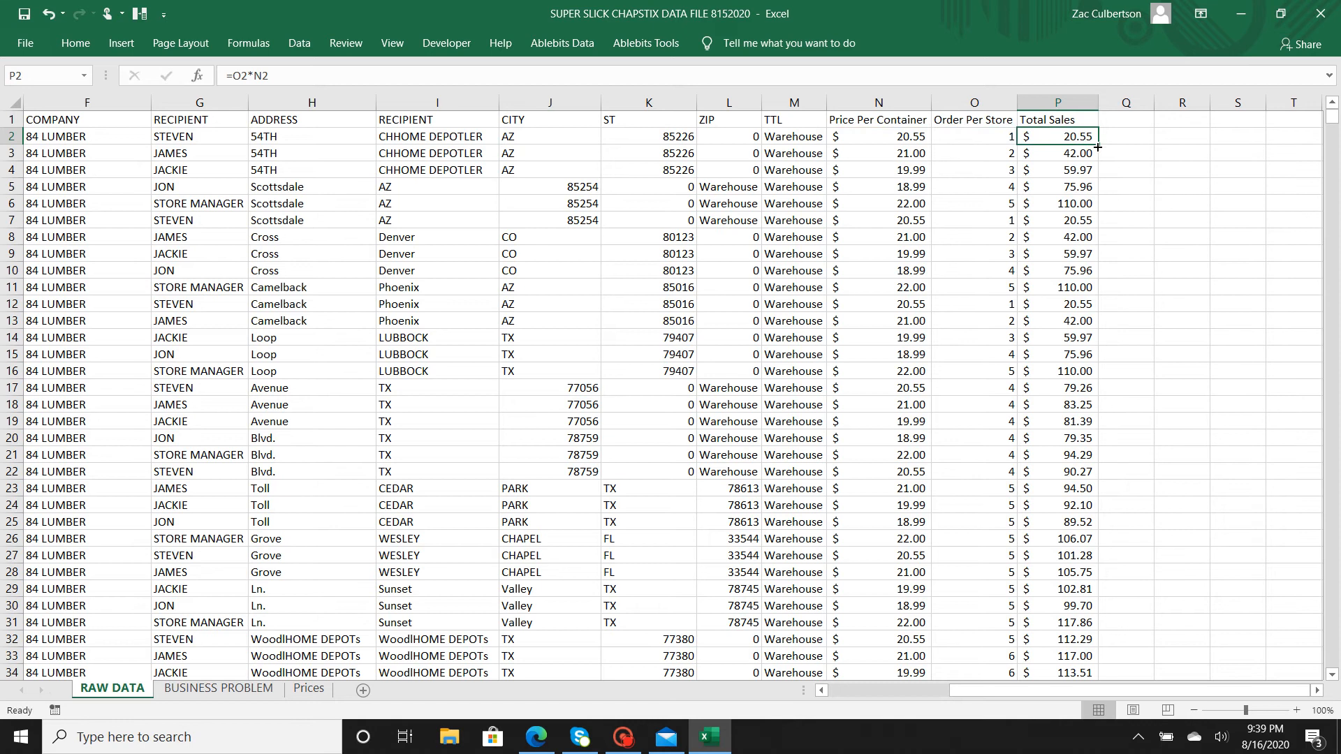
double_click(1097, 145)
click(1079, 138)
double_click(1098, 146)
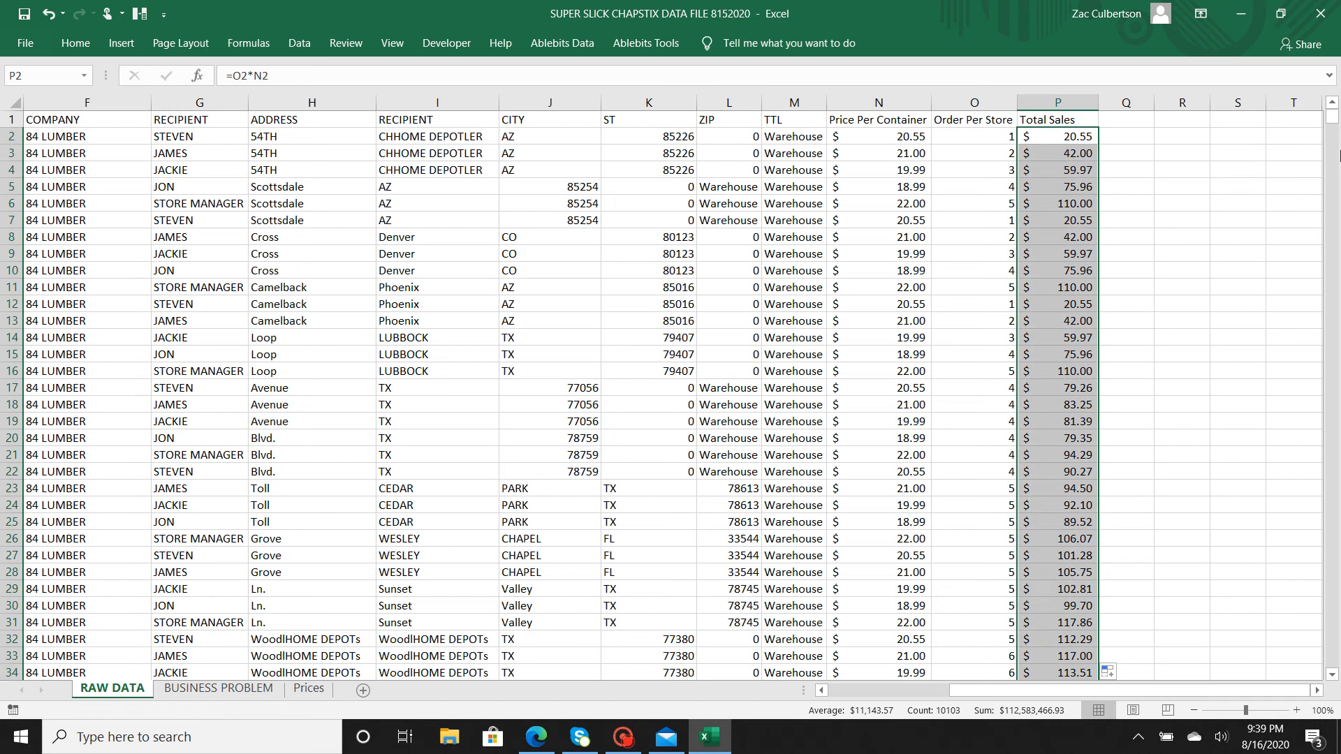
drag(1332, 119, 1320, 690)
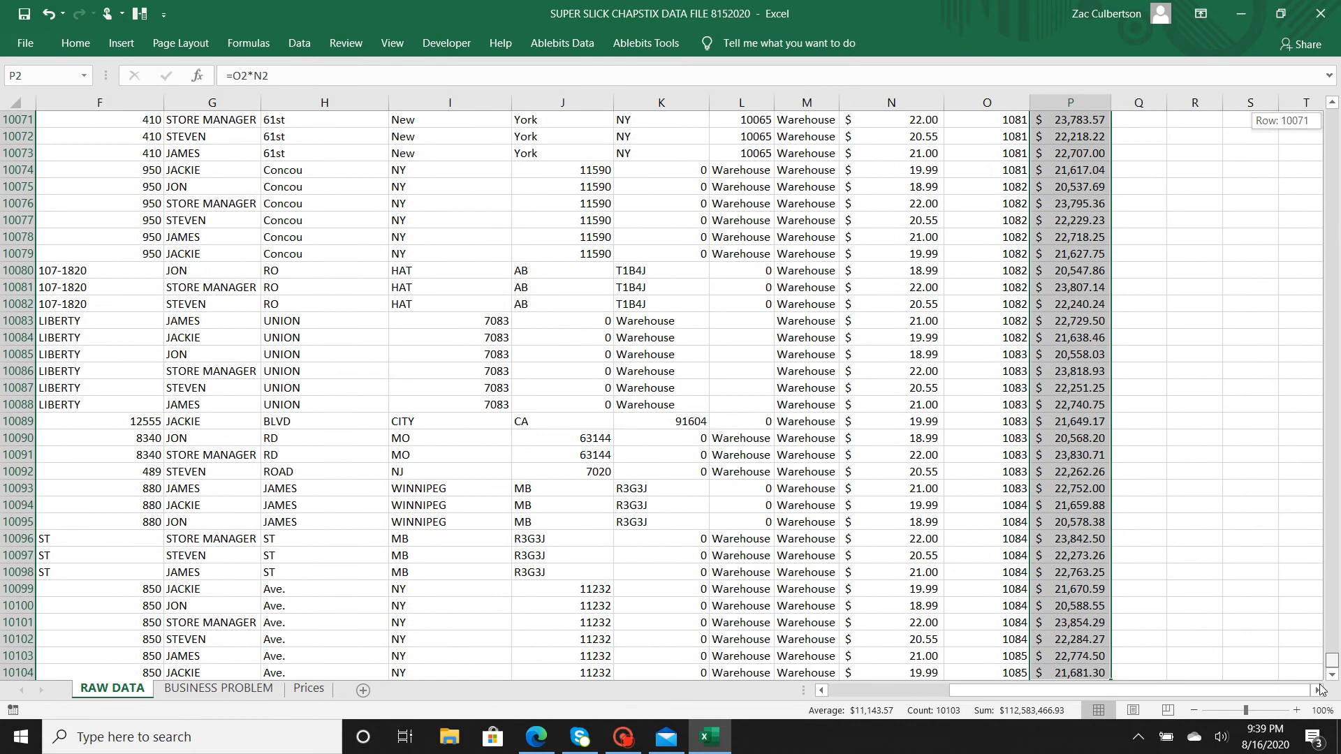
scroll(1139, 645, down, 2)
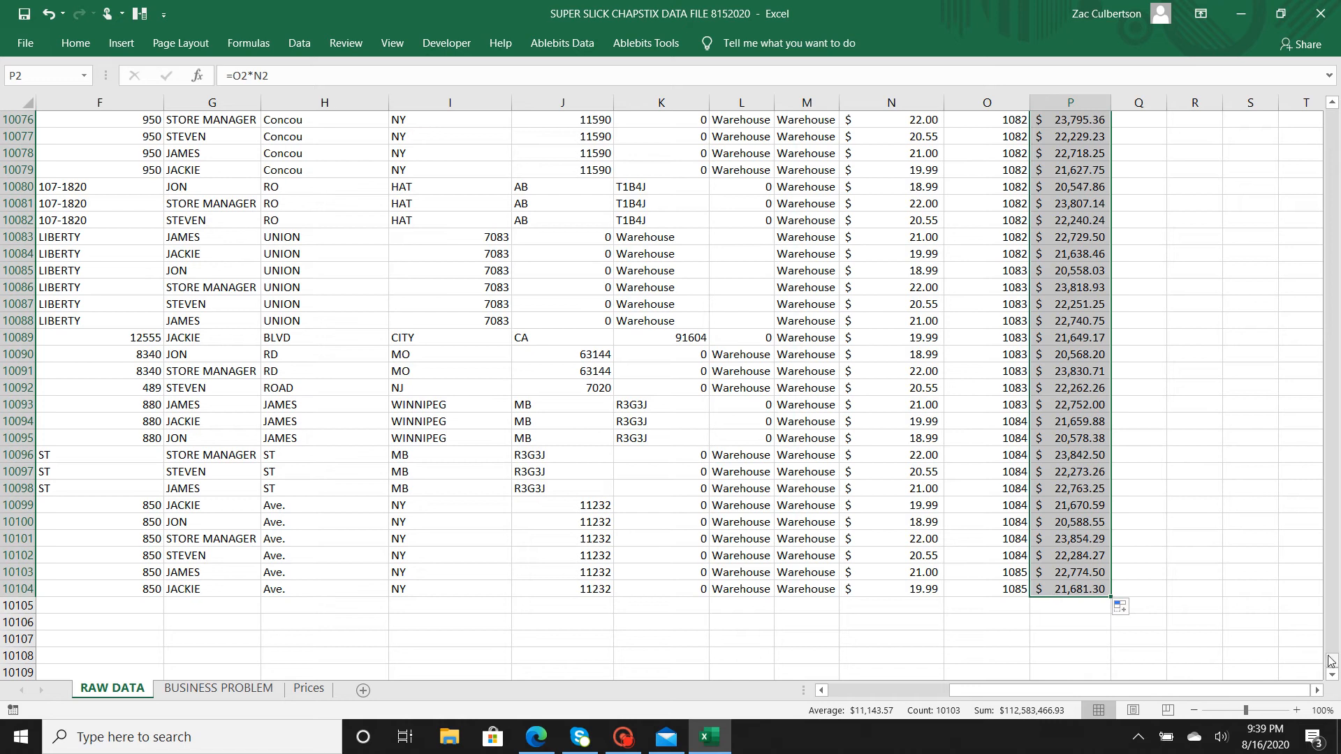
drag(1331, 661, 1331, 105)
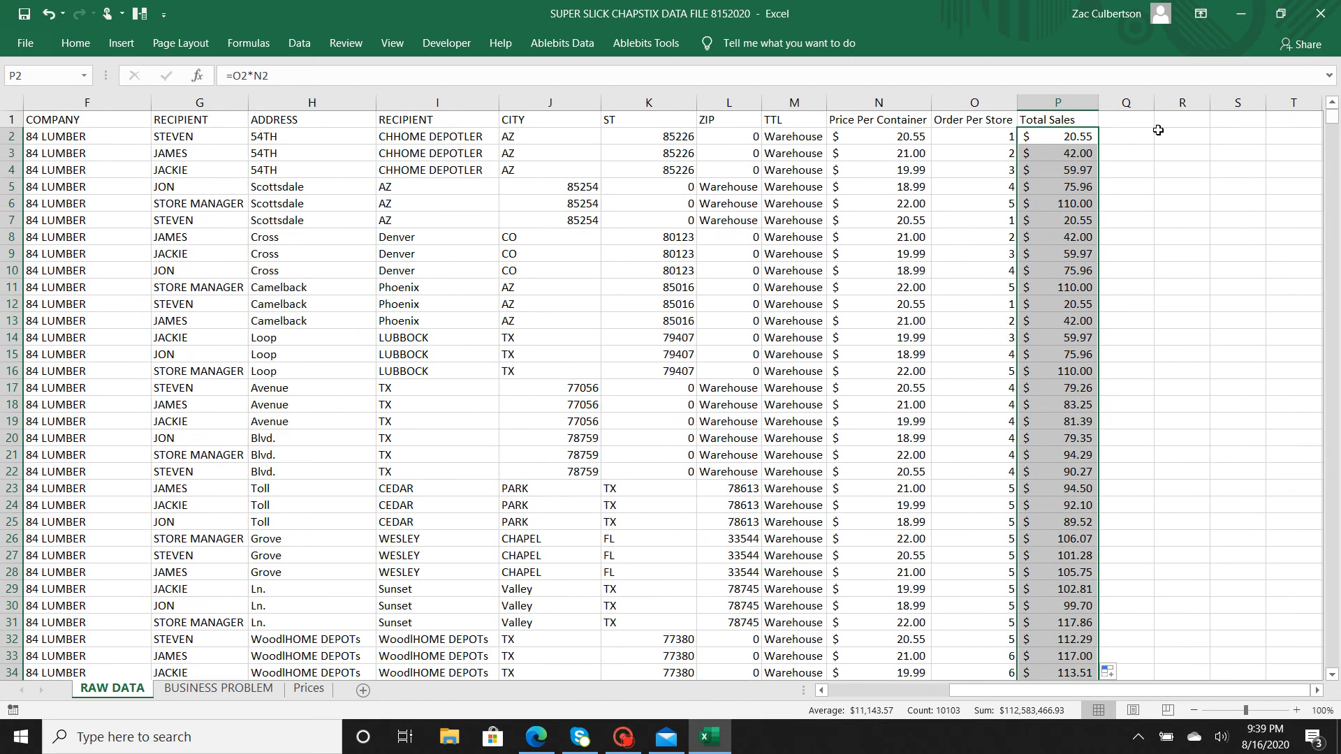
click(1081, 138)
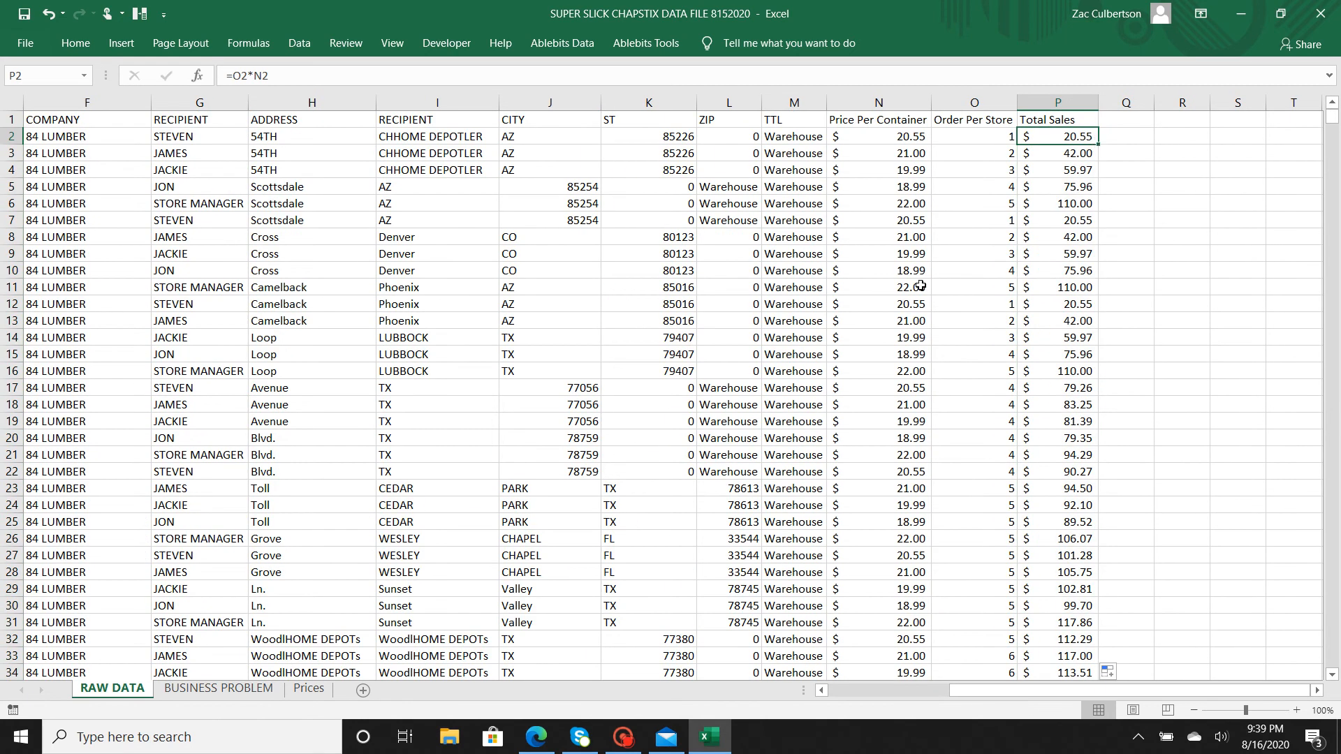
Step: Create a PivotTable on a new worksheet from the RAW DATA range A1:P10104
scroll(921, 286, left, 5)
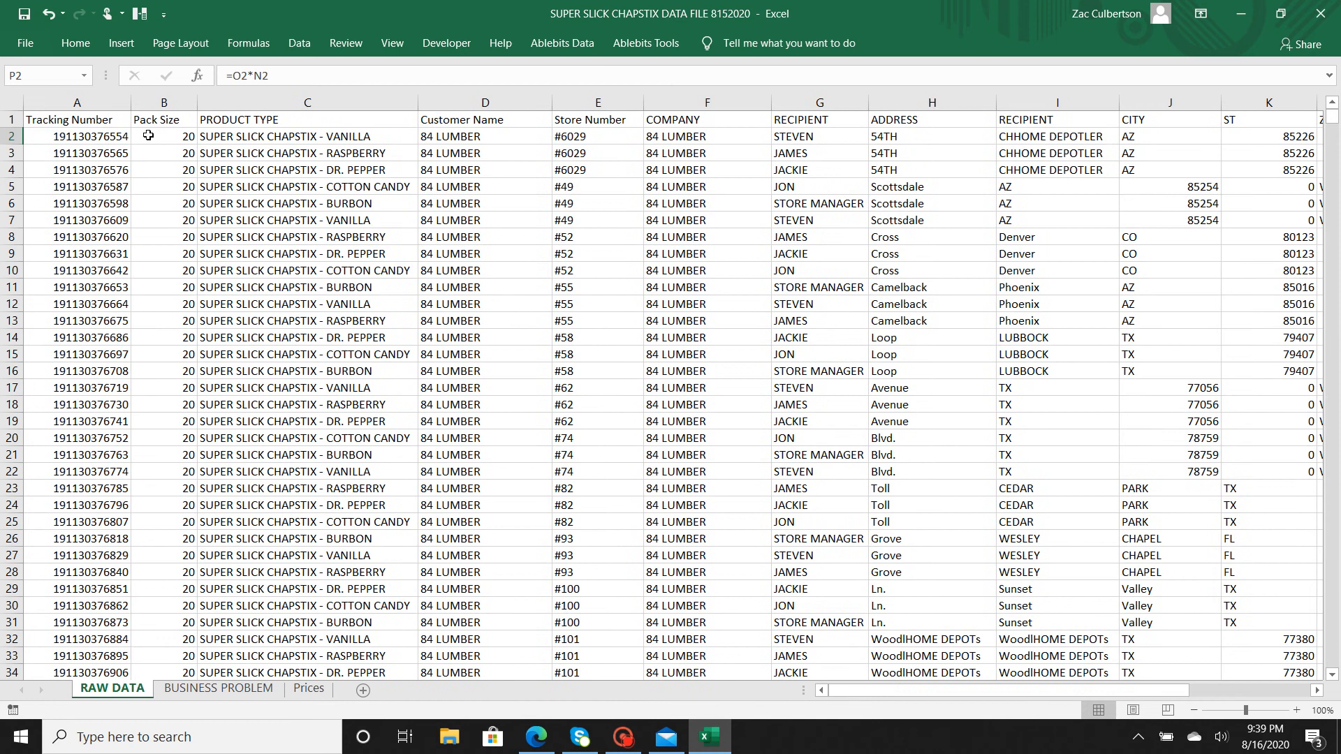
click(90, 123)
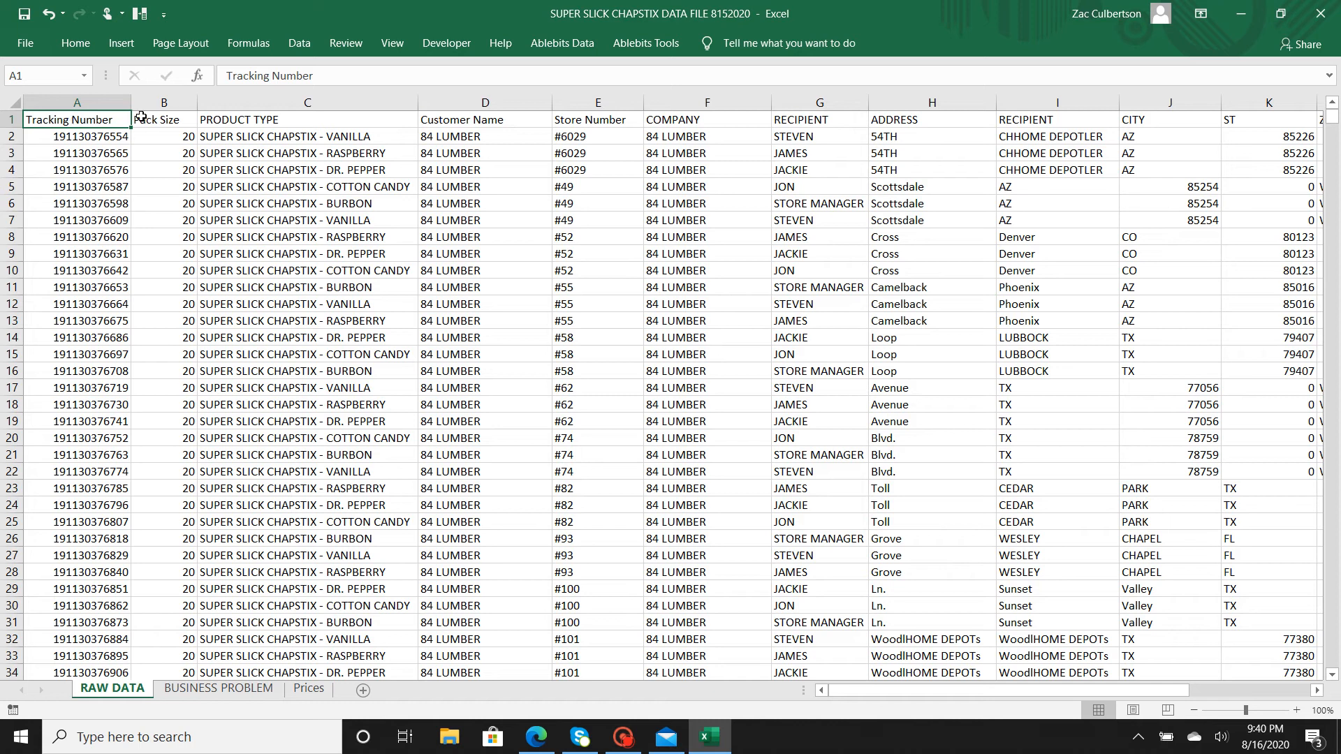
click(120, 44)
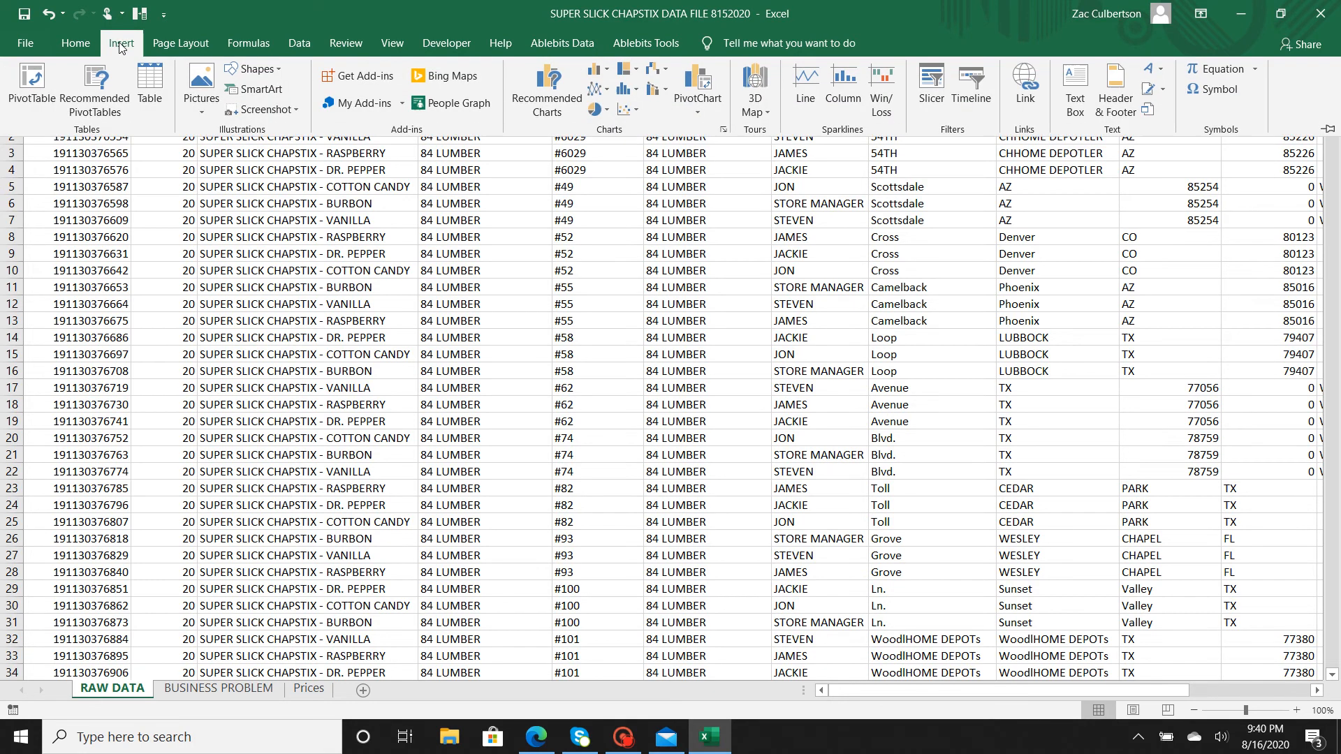
click(34, 82)
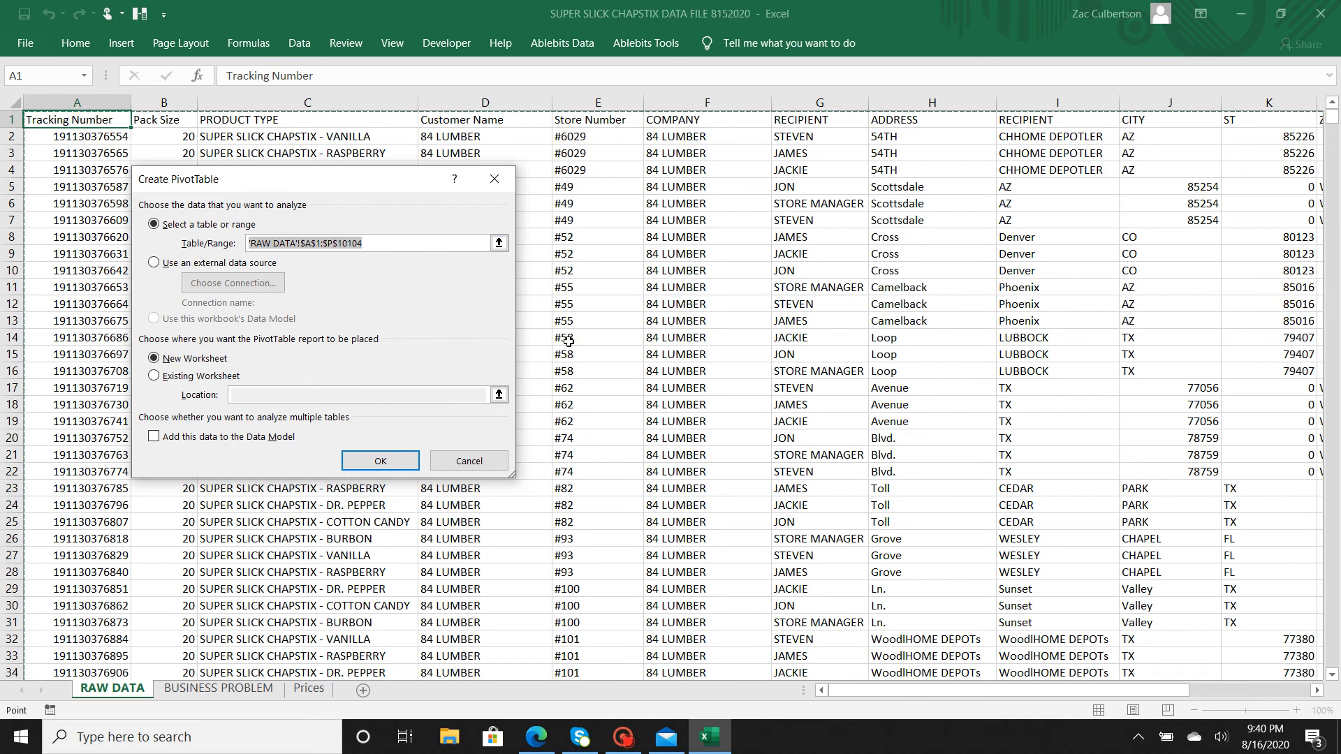
scroll(569, 341, right, 4)
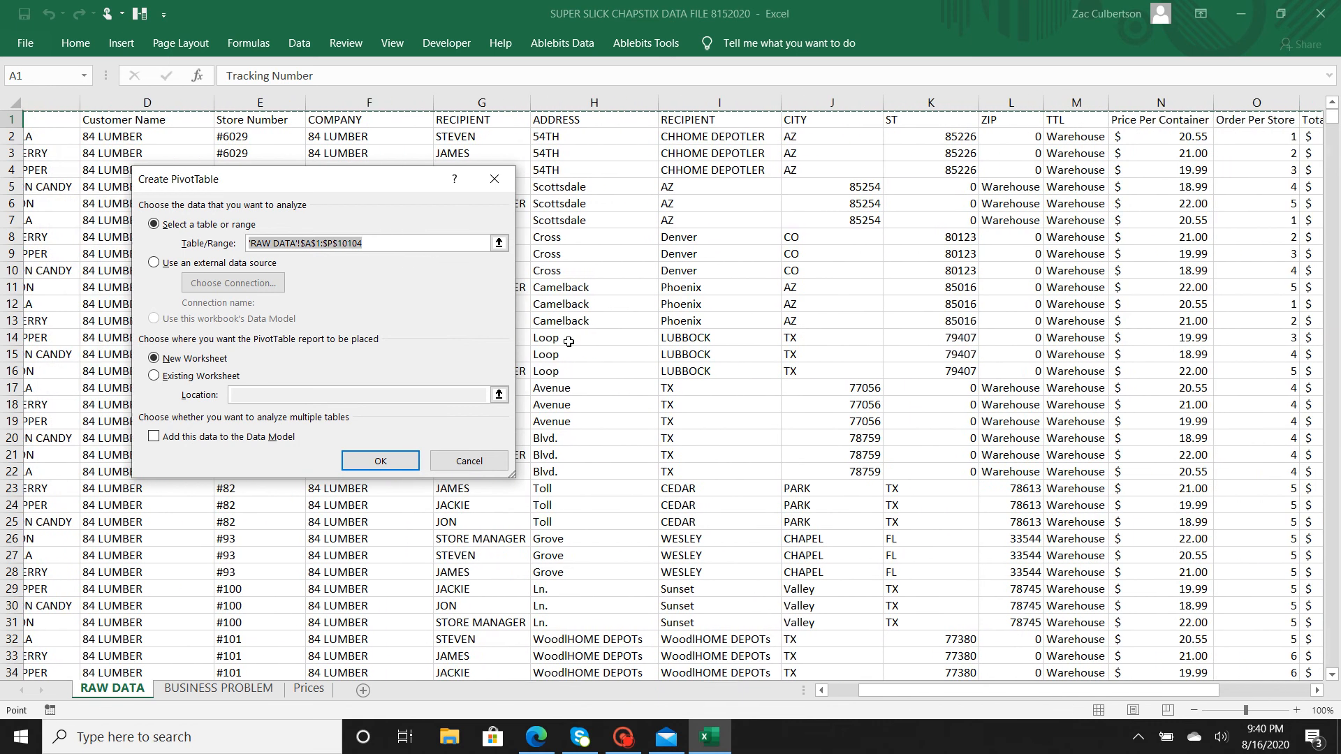
scroll(569, 341, right, 1)
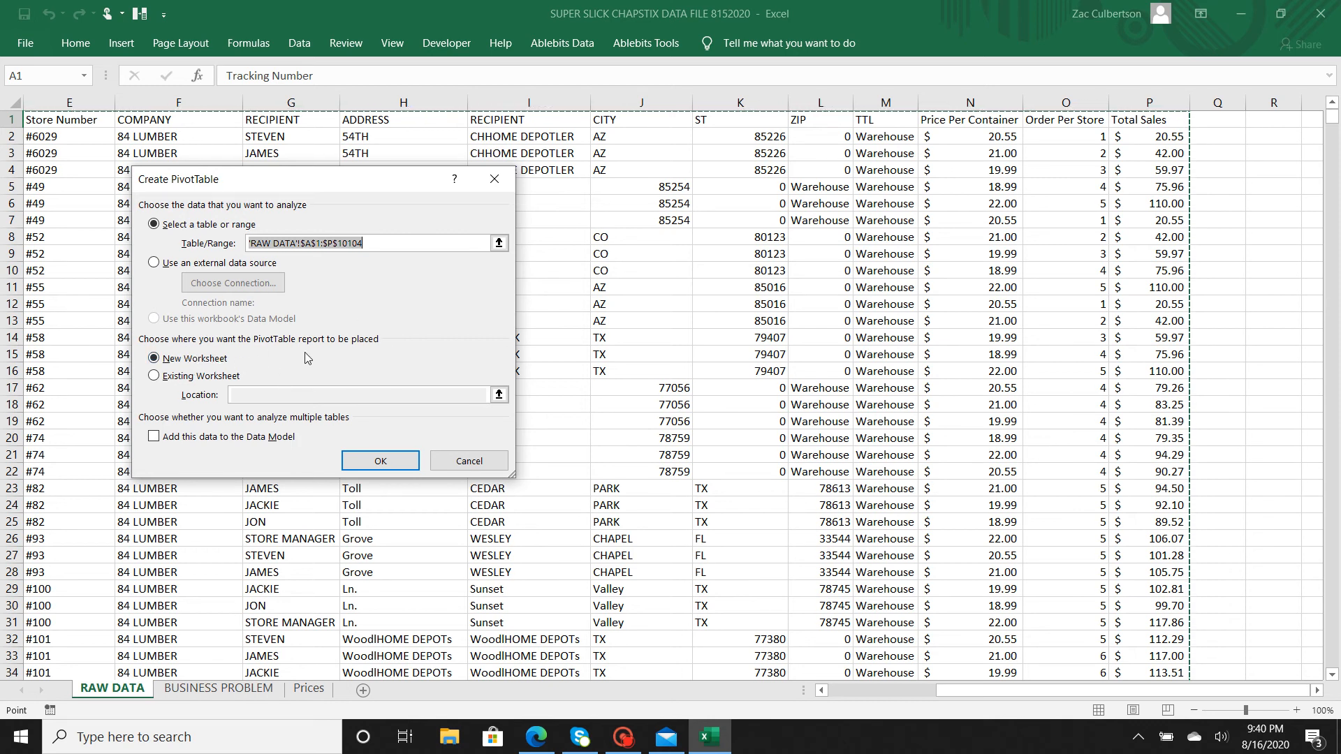
click(380, 461)
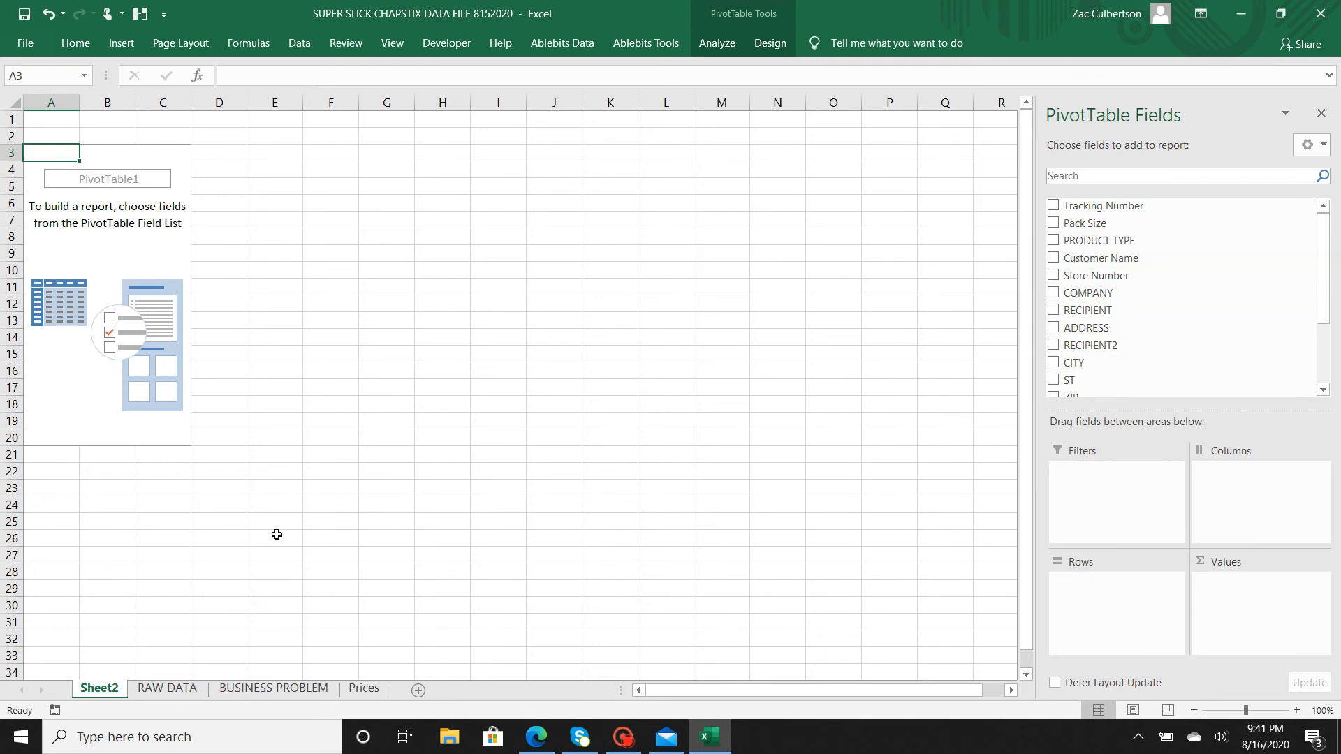
Step: Rename the new PivotTable worksheet as "Pivot Table"
double_click(100, 689)
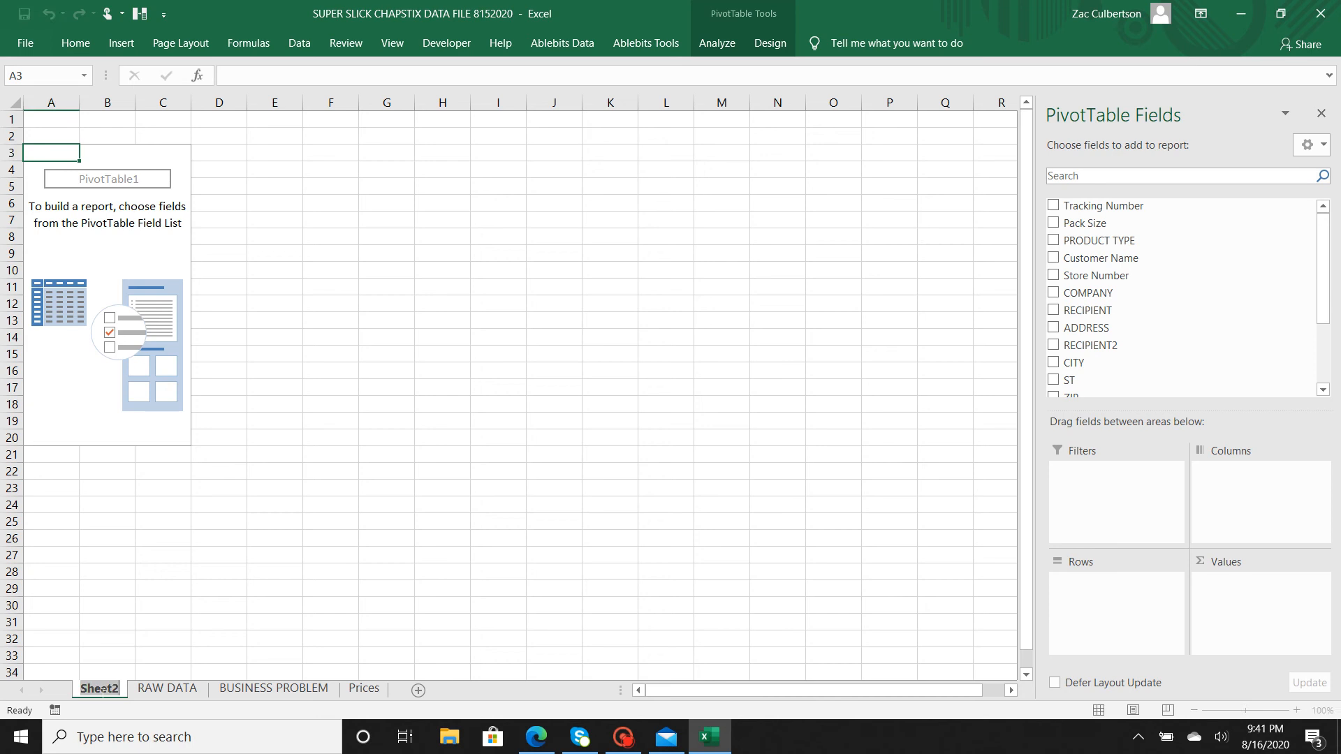
text(Pi)
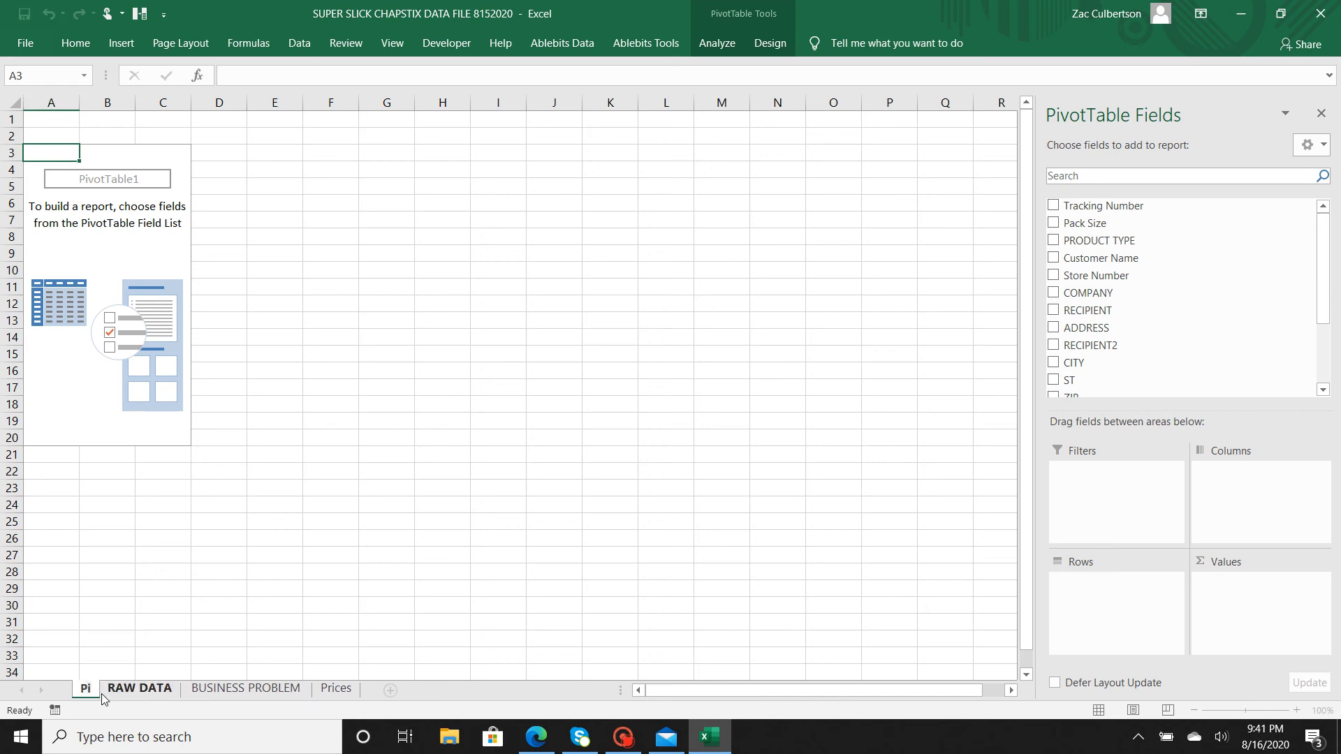
text(vot Table)
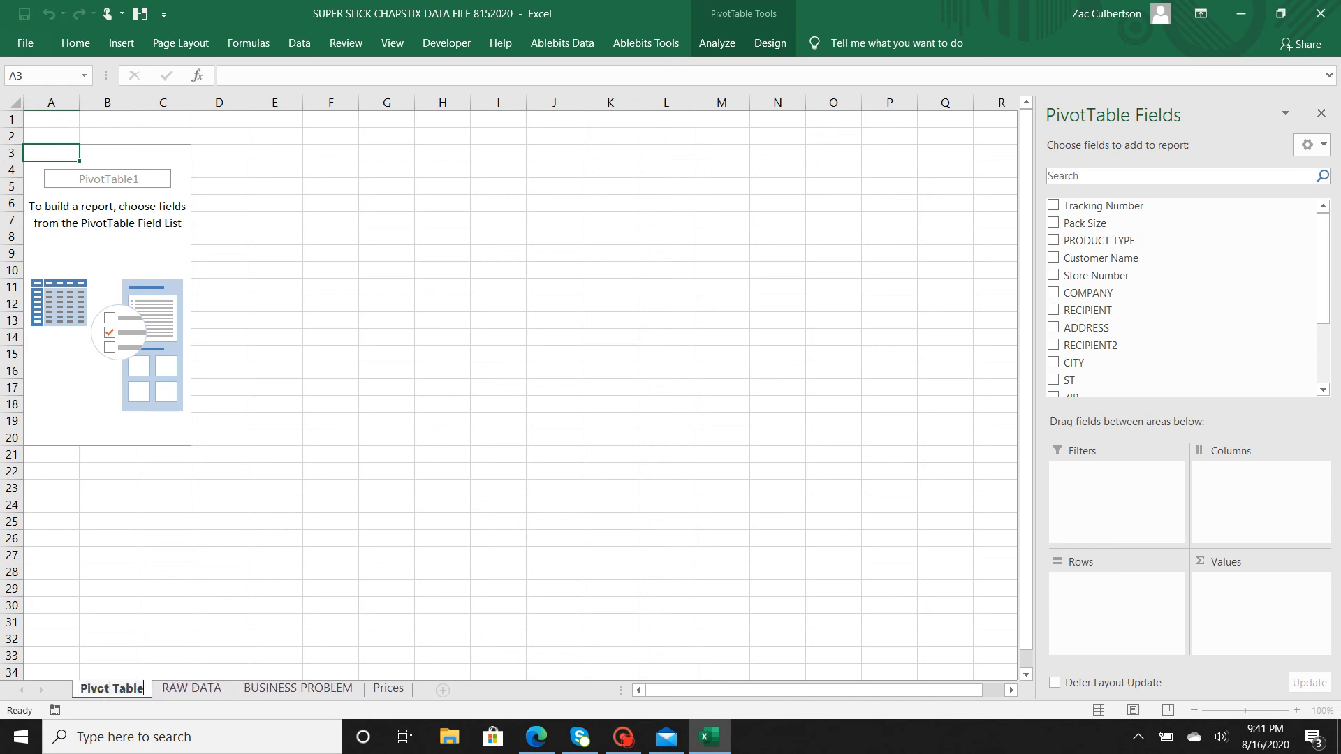
key(Return)
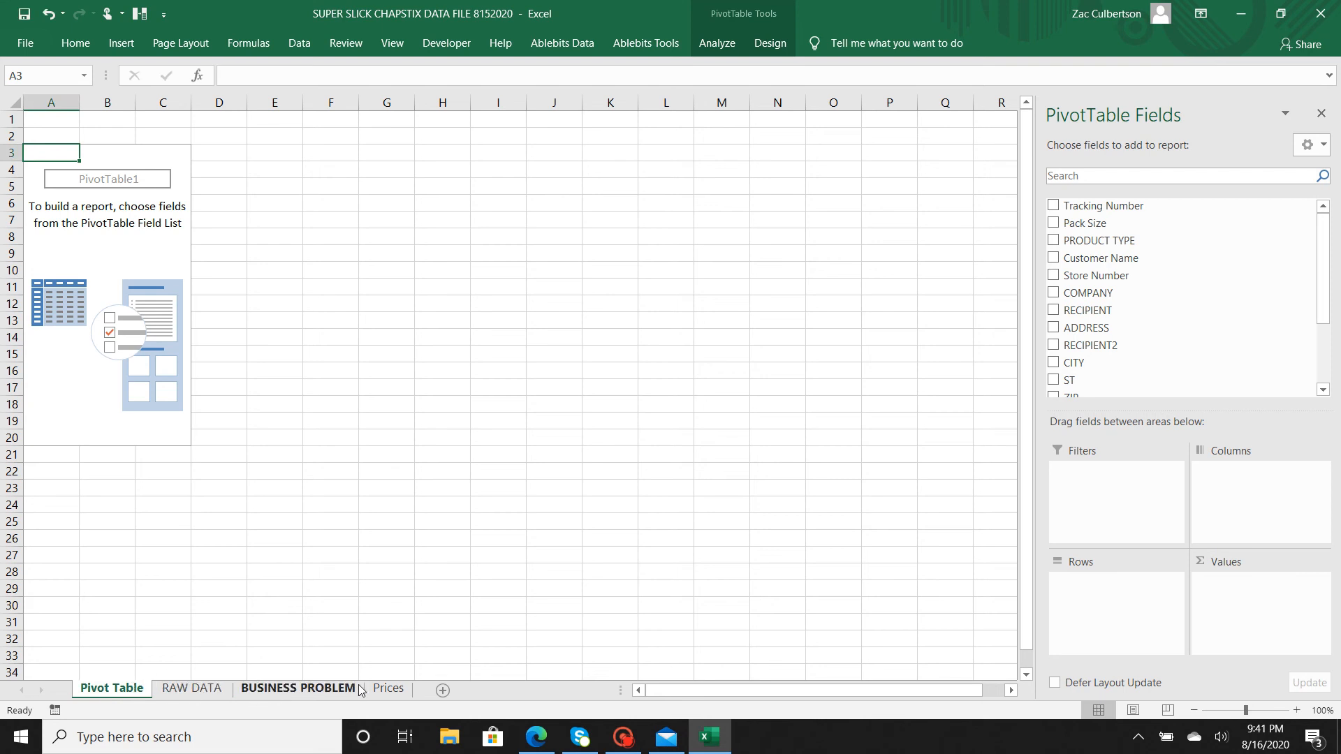
Step: Add PRODUCT TYPE as the PivotTable's rows and Total Sales as its summed values
click(1203, 330)
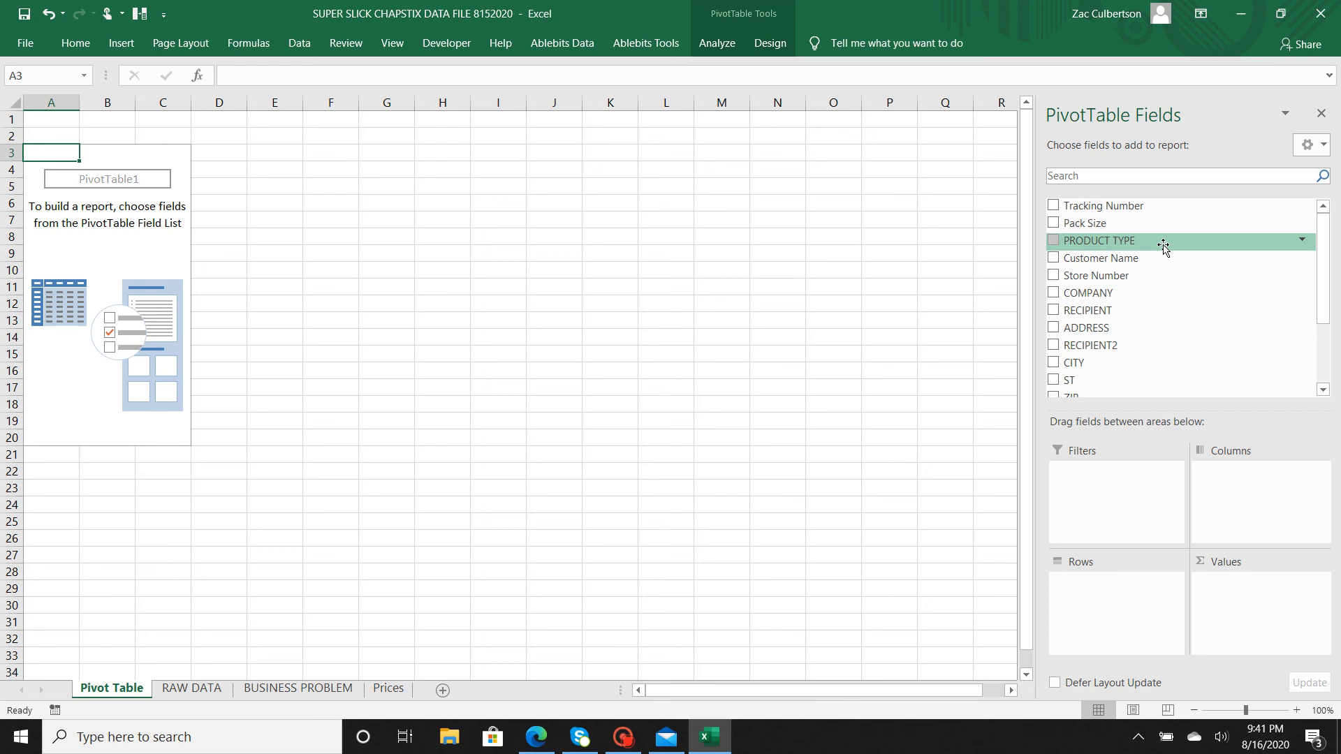
click(1054, 241)
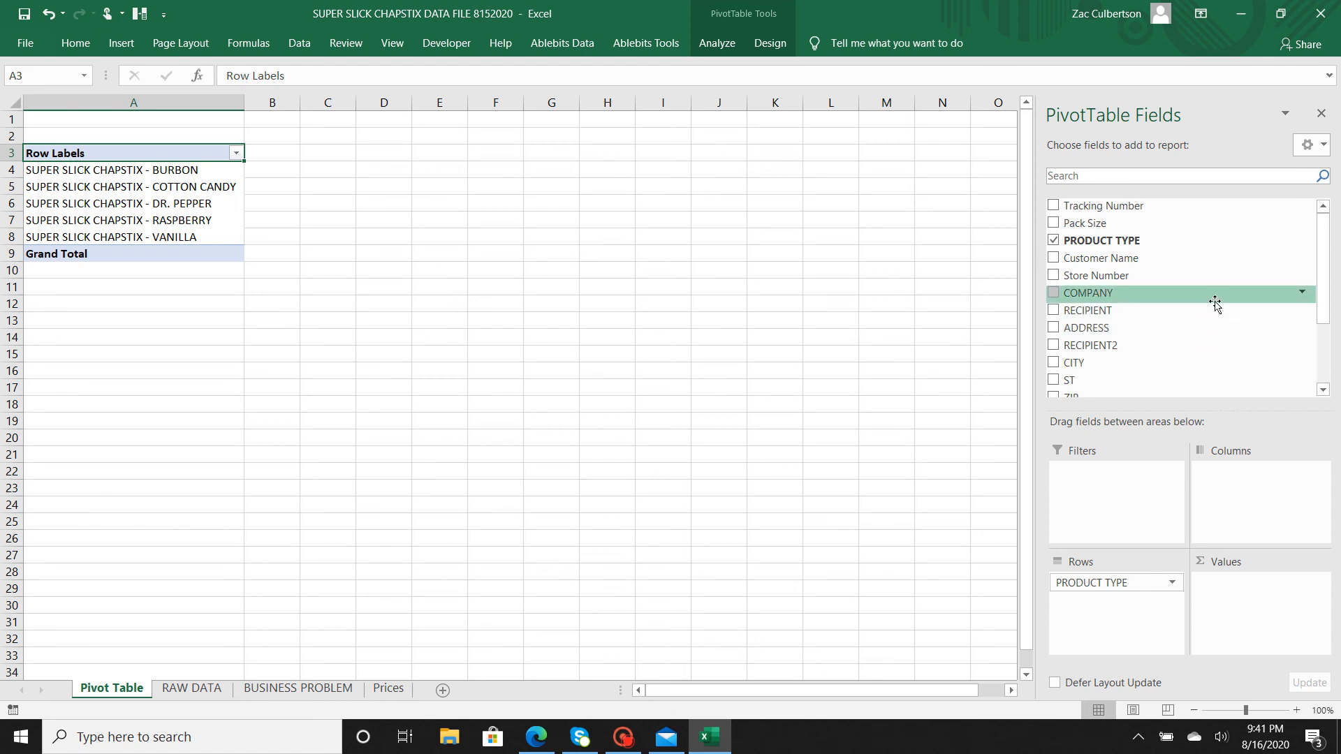
scroll(1199, 297, down, 3)
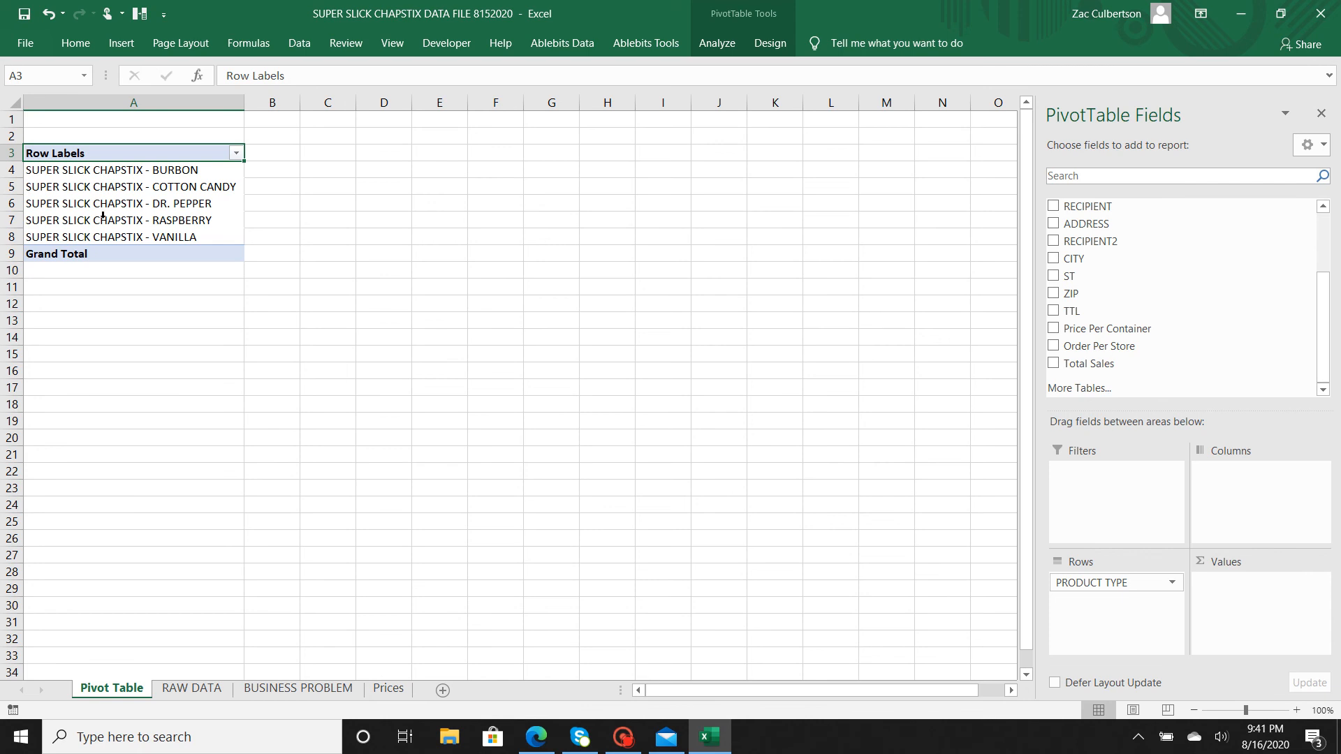
click(1054, 364)
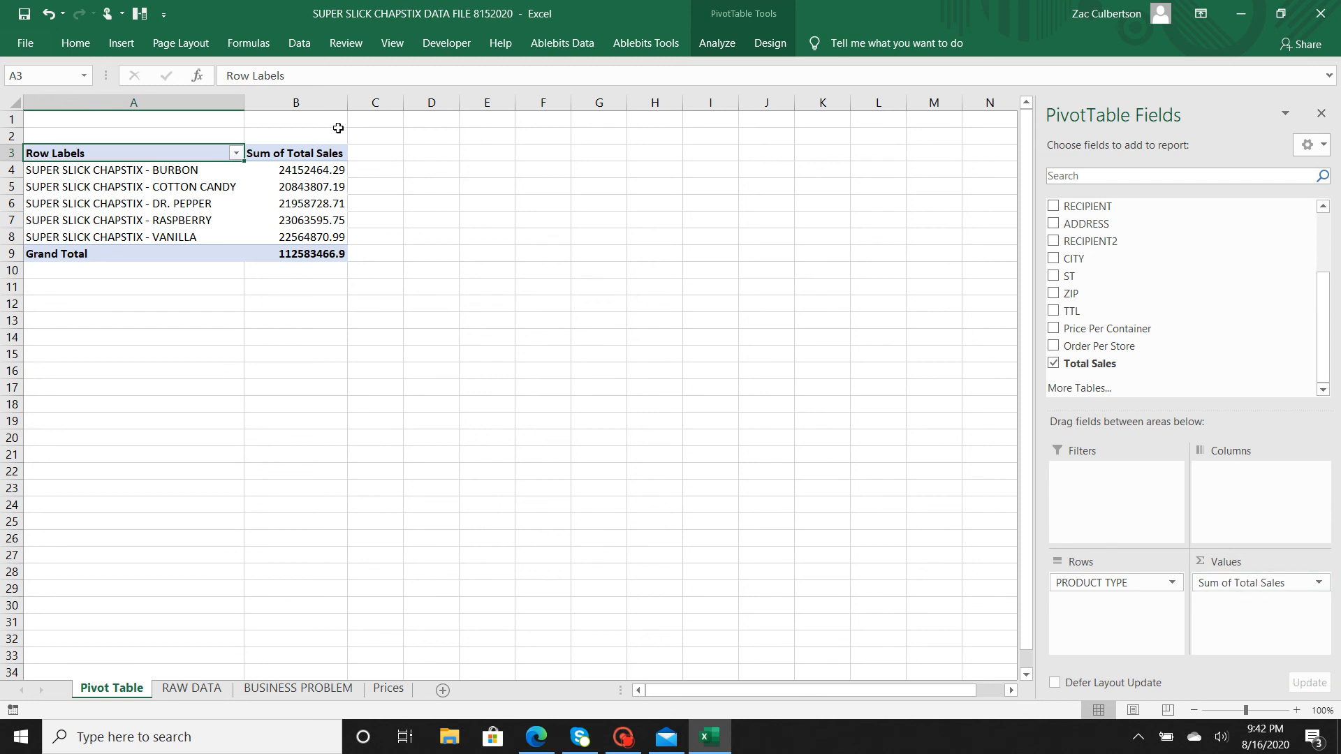
Step: Format the Sum of Total Sales values in B4:B9, including the grand total, as dollar Accounting numbers
drag(305, 170, 307, 251)
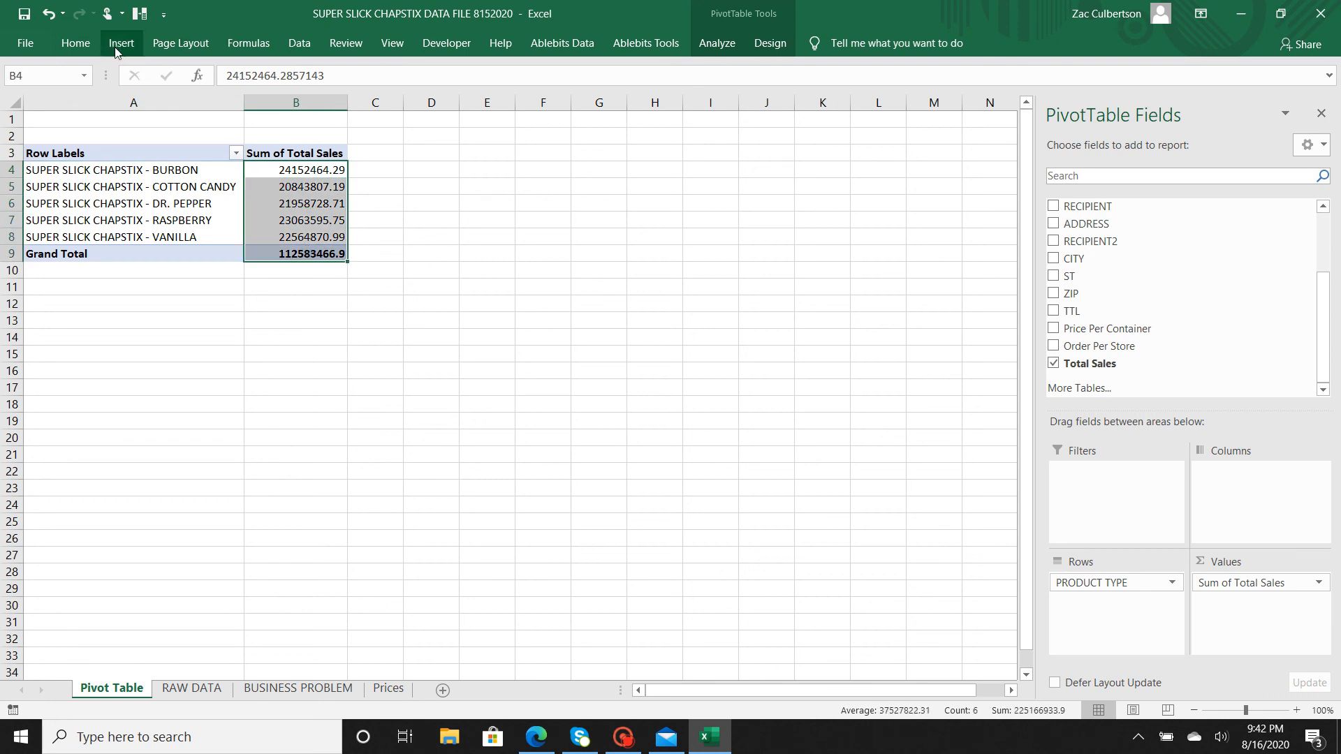
click(74, 47)
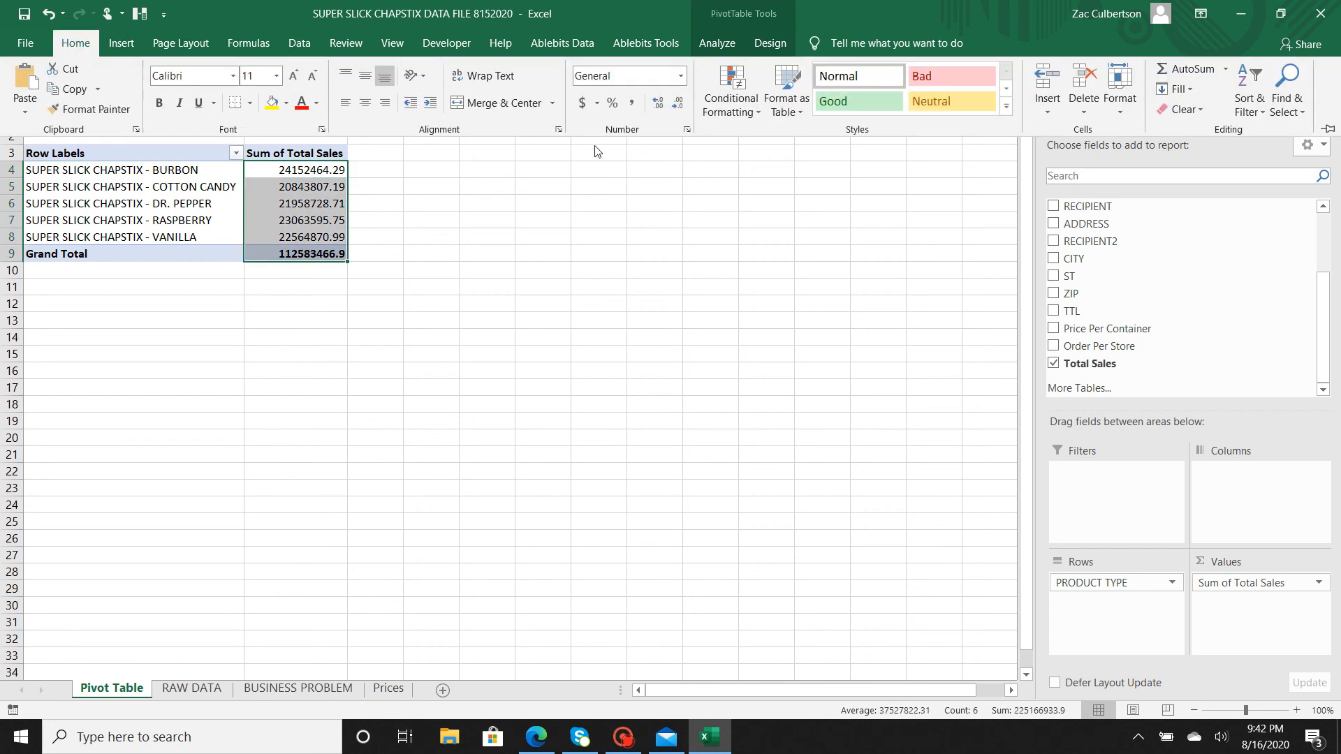
click(583, 106)
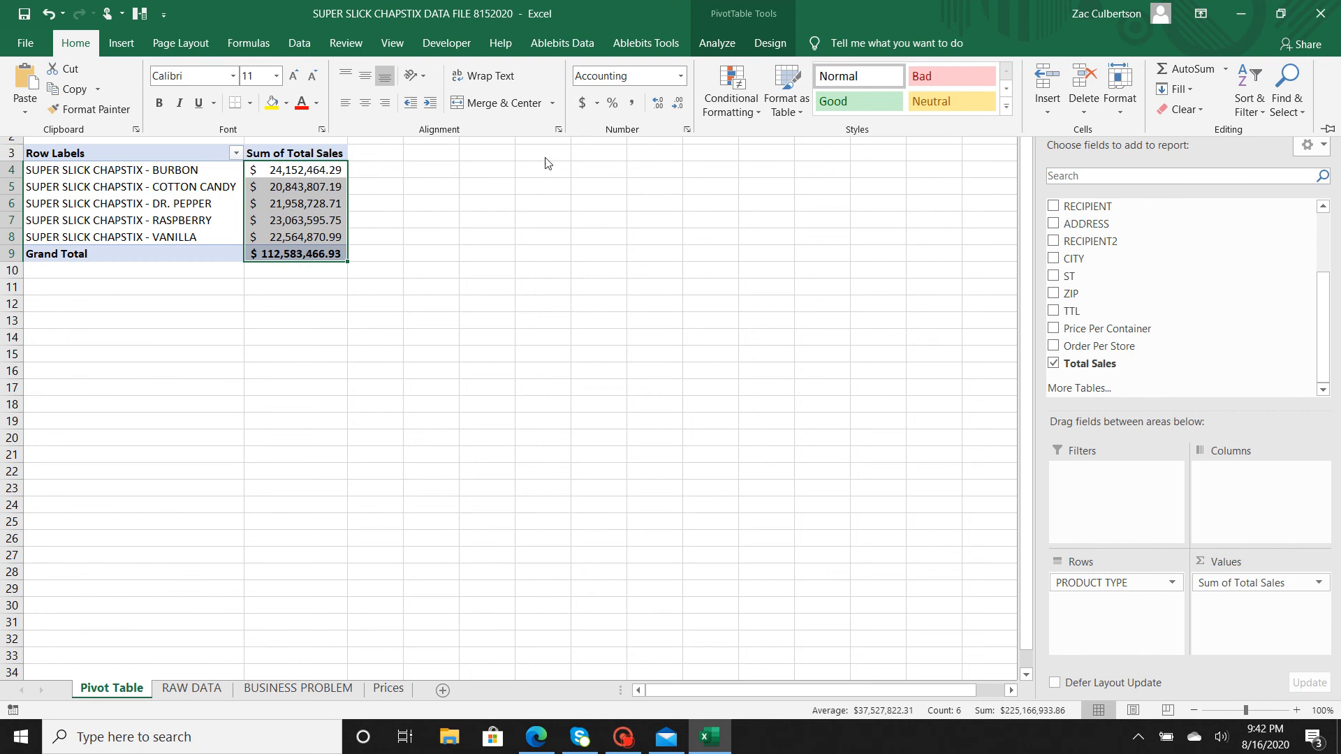
click(323, 272)
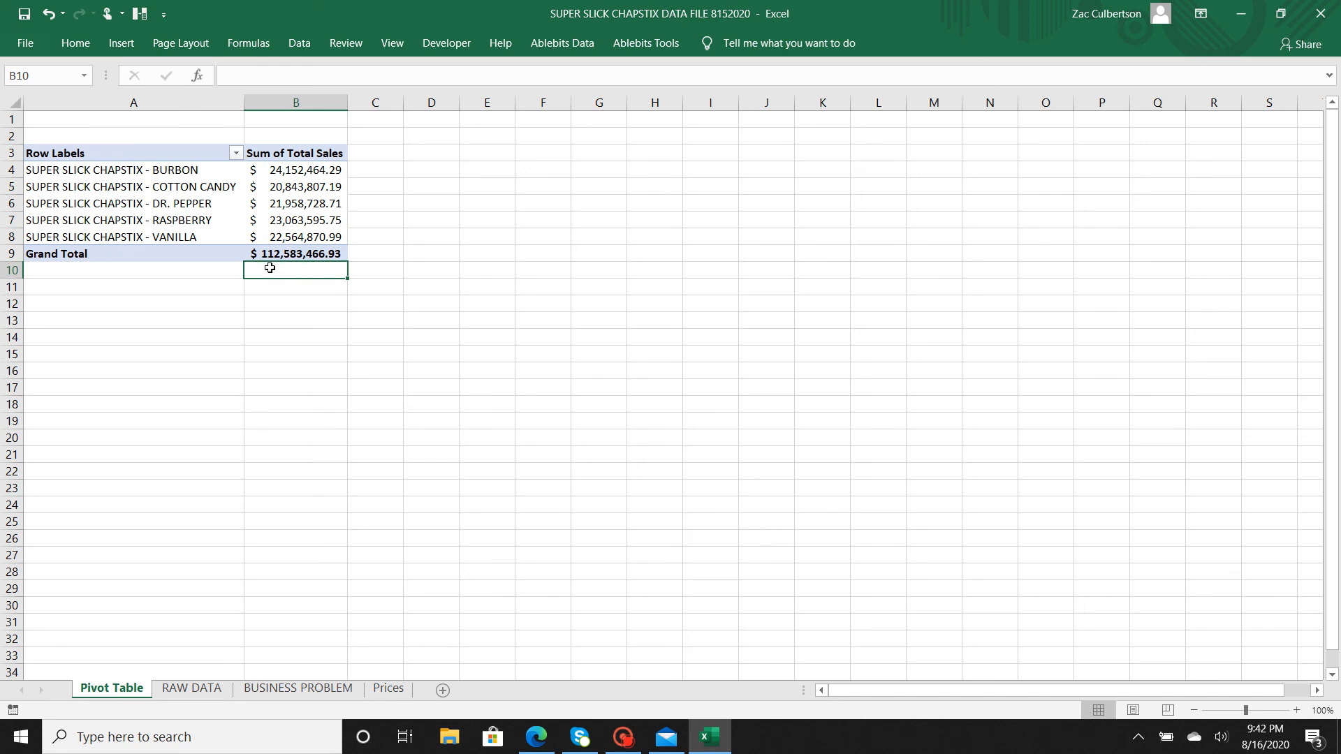
Step: Bring back the PivotTable's field list and locate the Customer Name field
click(320, 255)
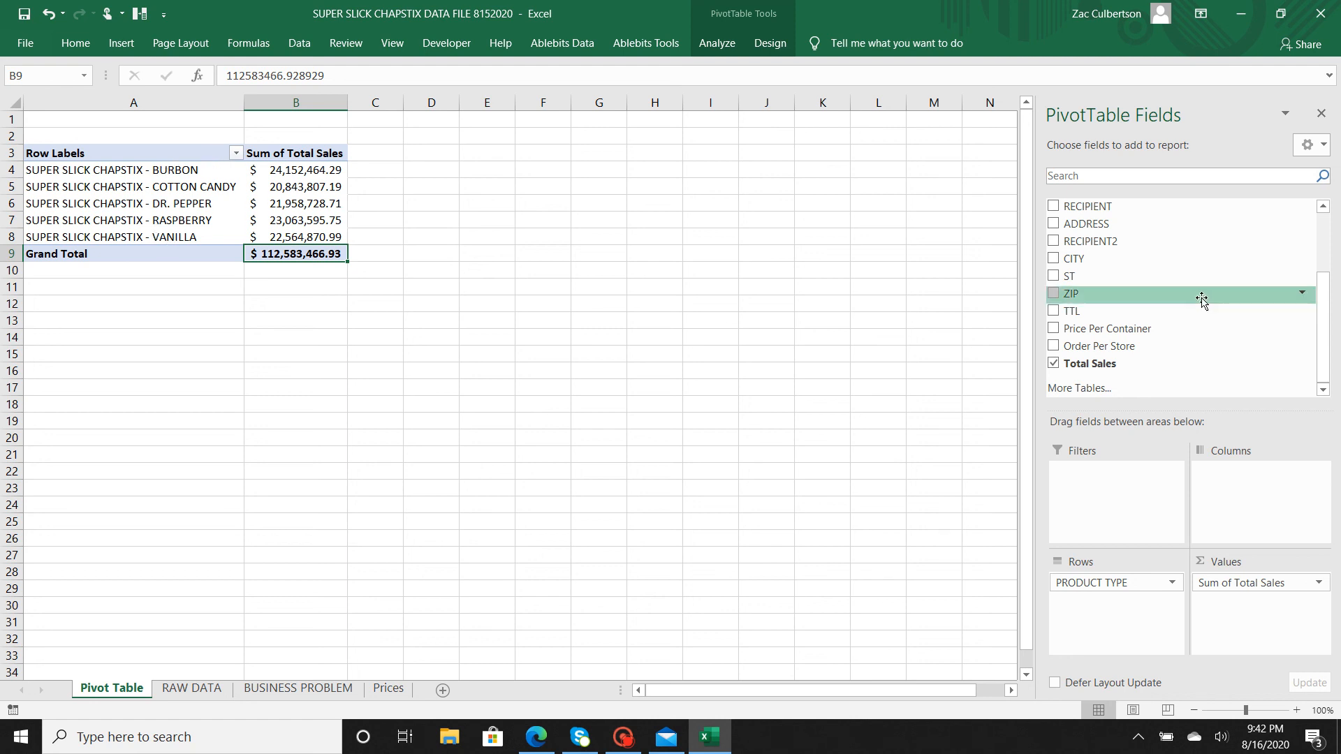
scroll(1201, 301, up, 2)
scroll(1201, 300, up, 1)
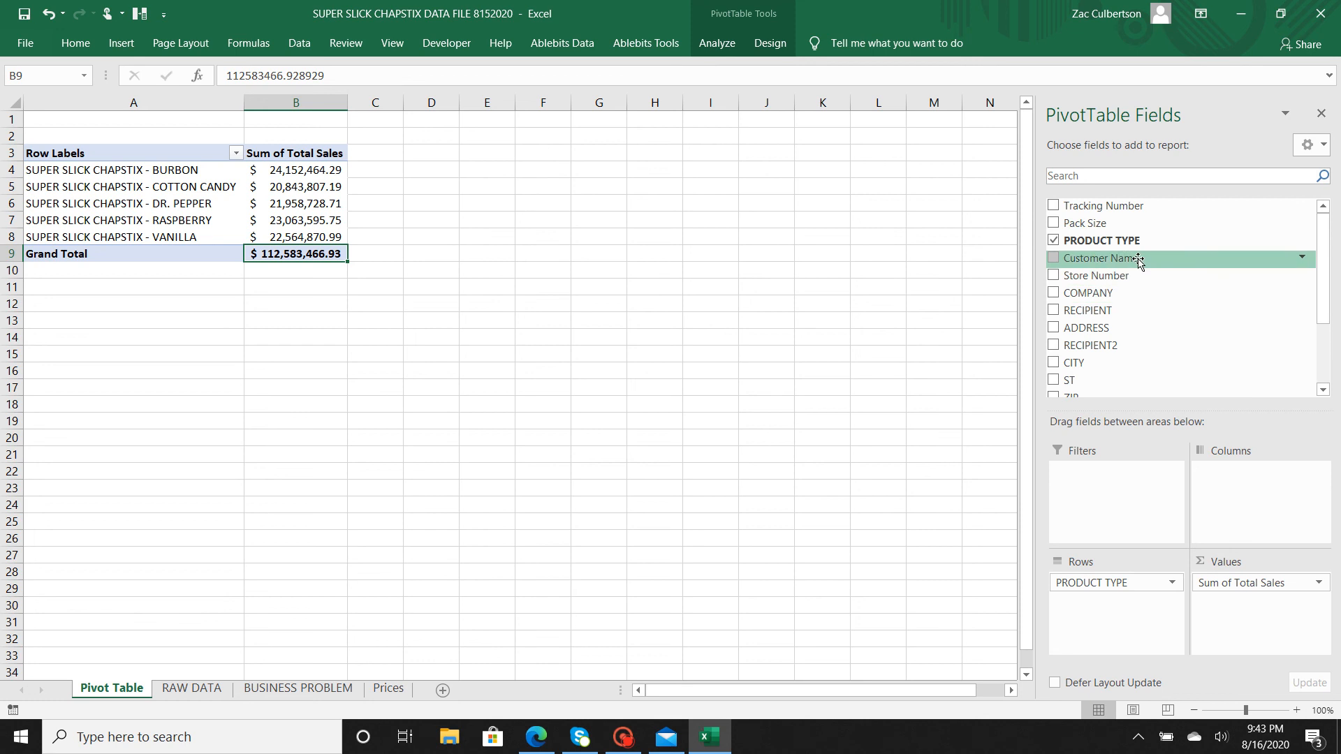